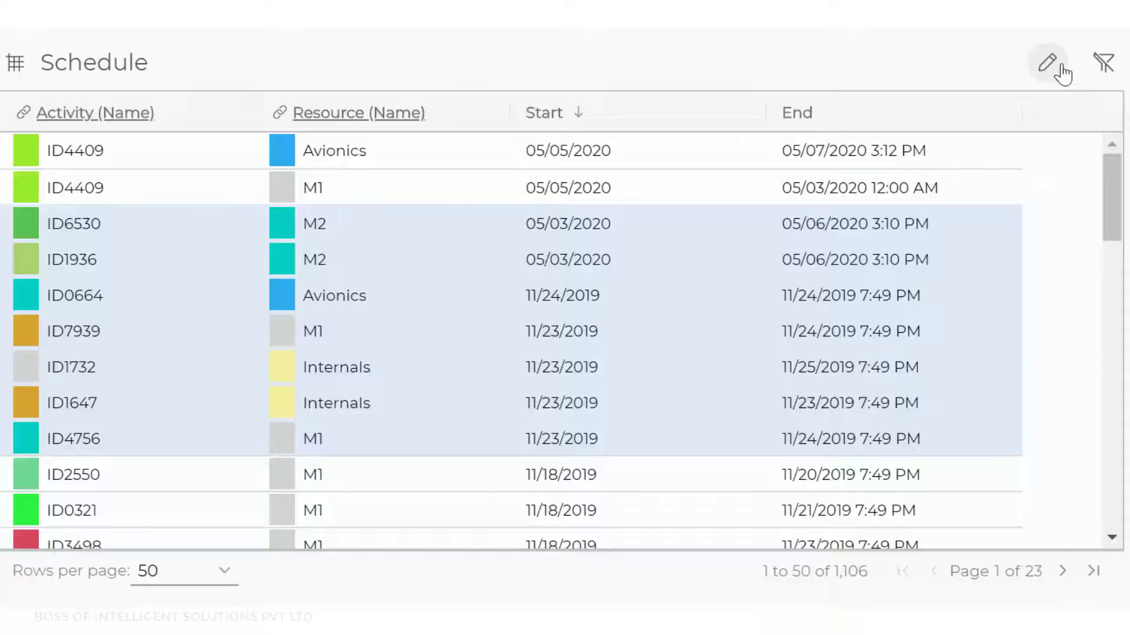
Turn on editing and duplicate the first assignment, ID4409 FRA Nice.
left_click(1042, 62)
left_click(28, 151)
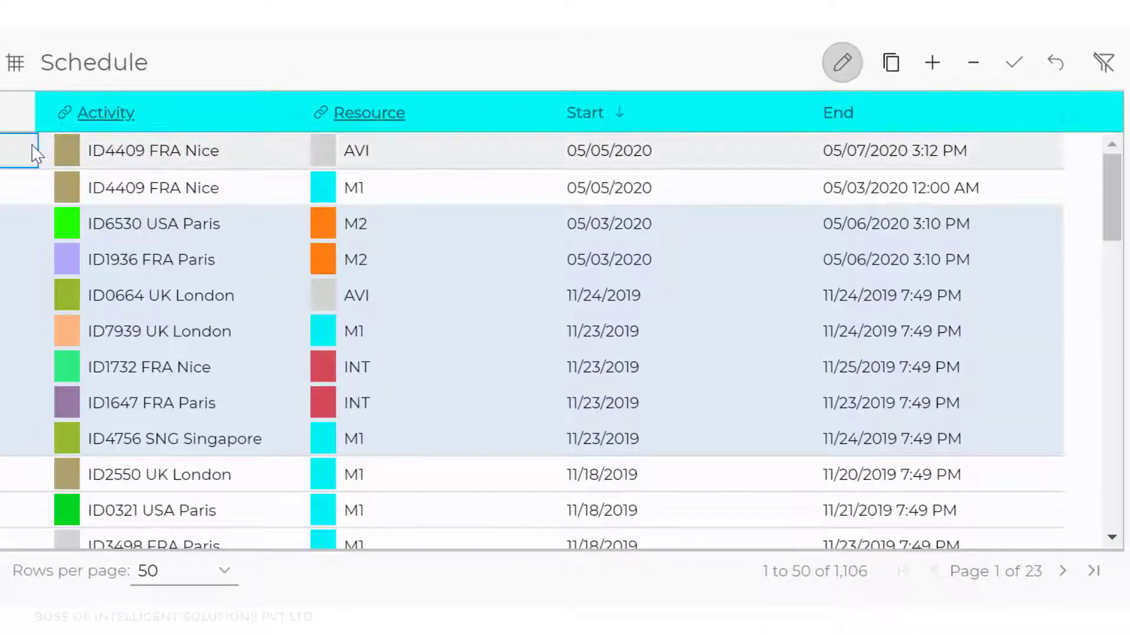
left_click(891, 64)
Set the duplicated row's activity to ID1936 FRA Paris and its resource to M2.
left_click(271, 158)
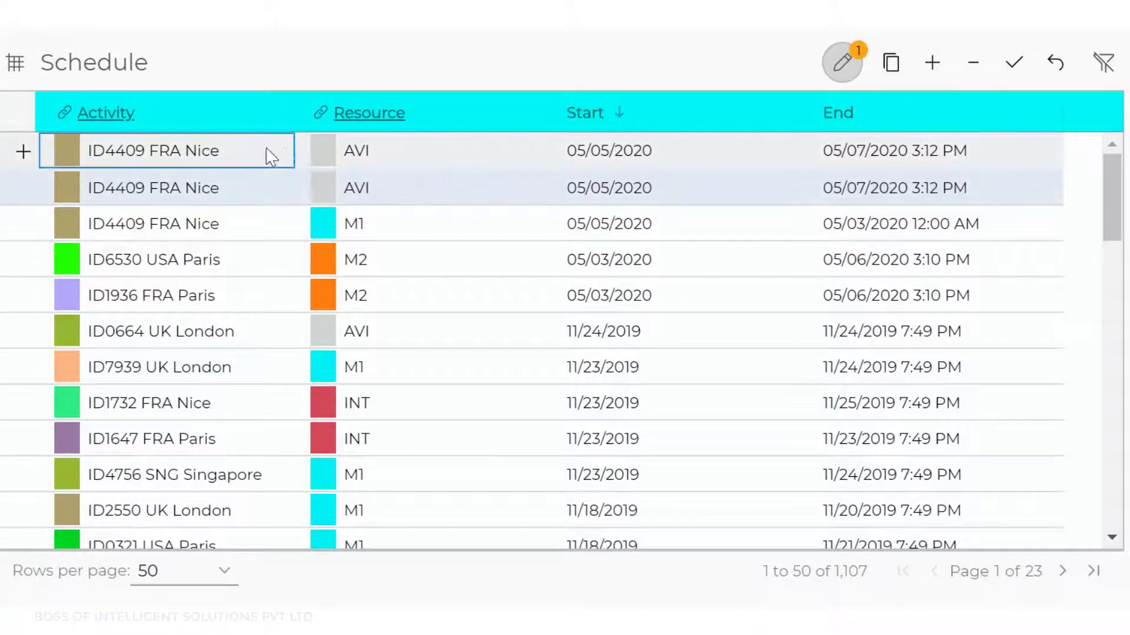
left_click(279, 160)
left_click(185, 286)
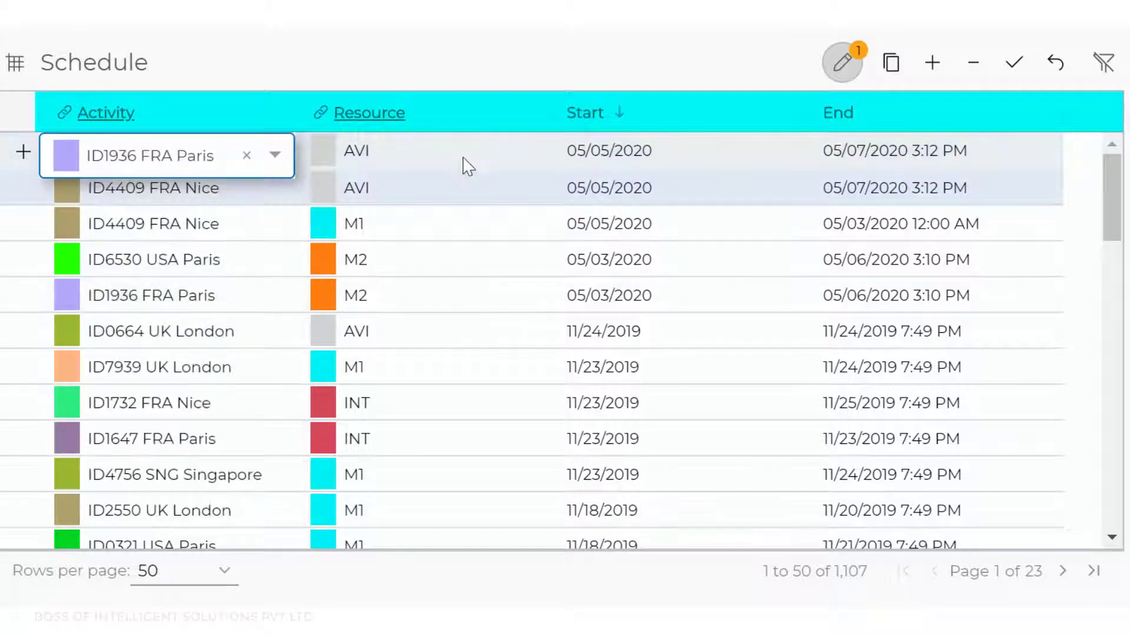
left_click(507, 163)
left_click(507, 162)
left_click(347, 254)
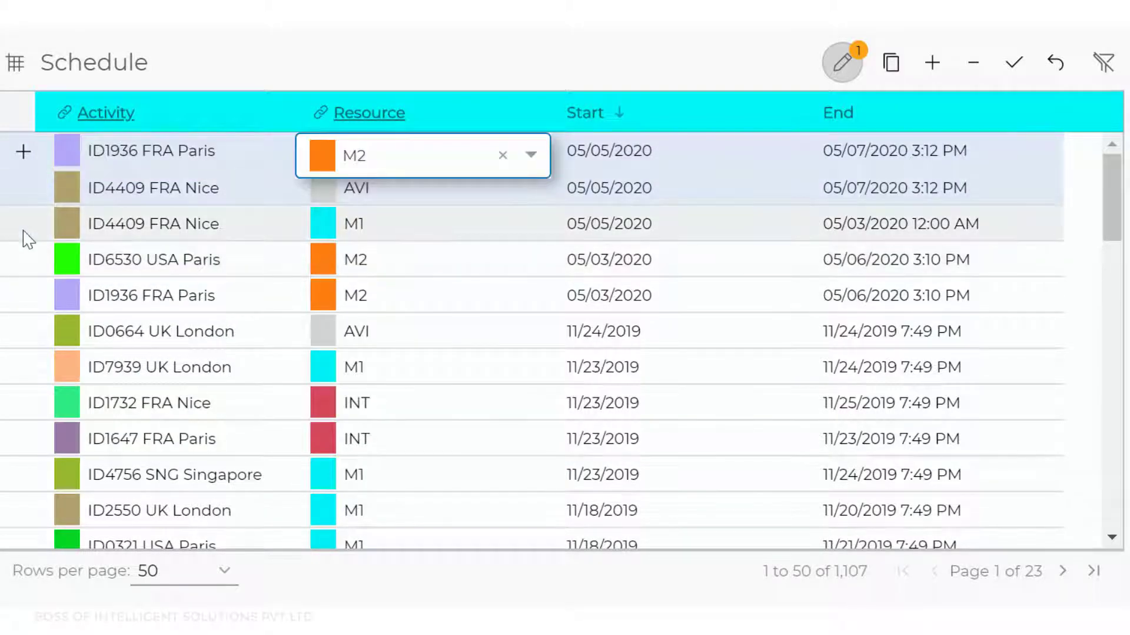
left_click(23, 224)
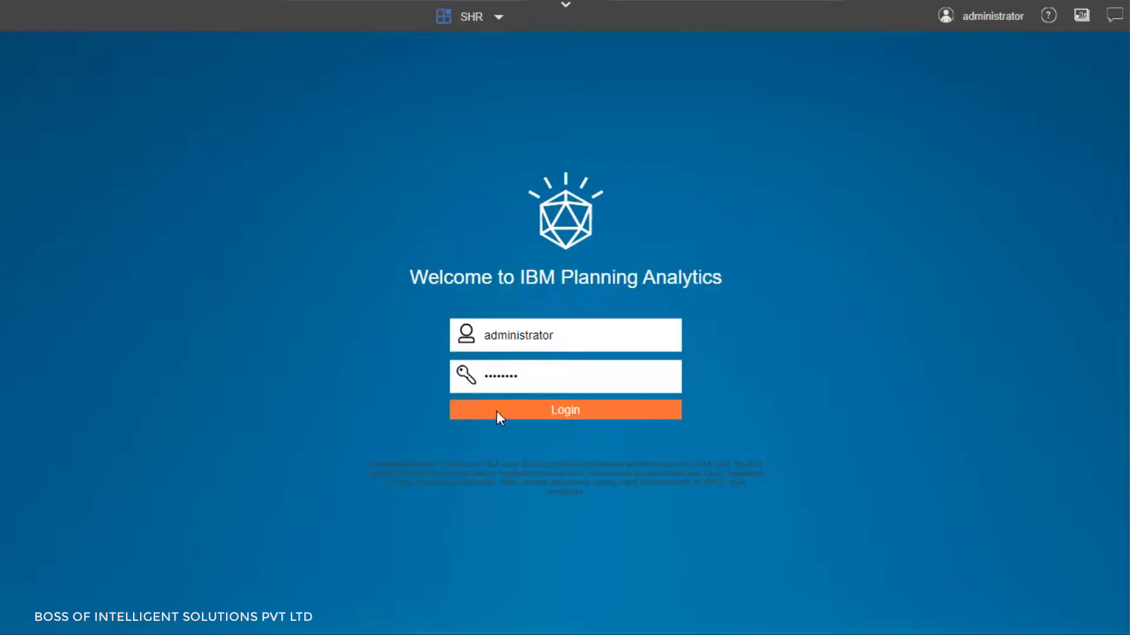
Log in to IBM Planning Analytics to reach the Scenario 1 Staff Master page.
left_click(506, 419)
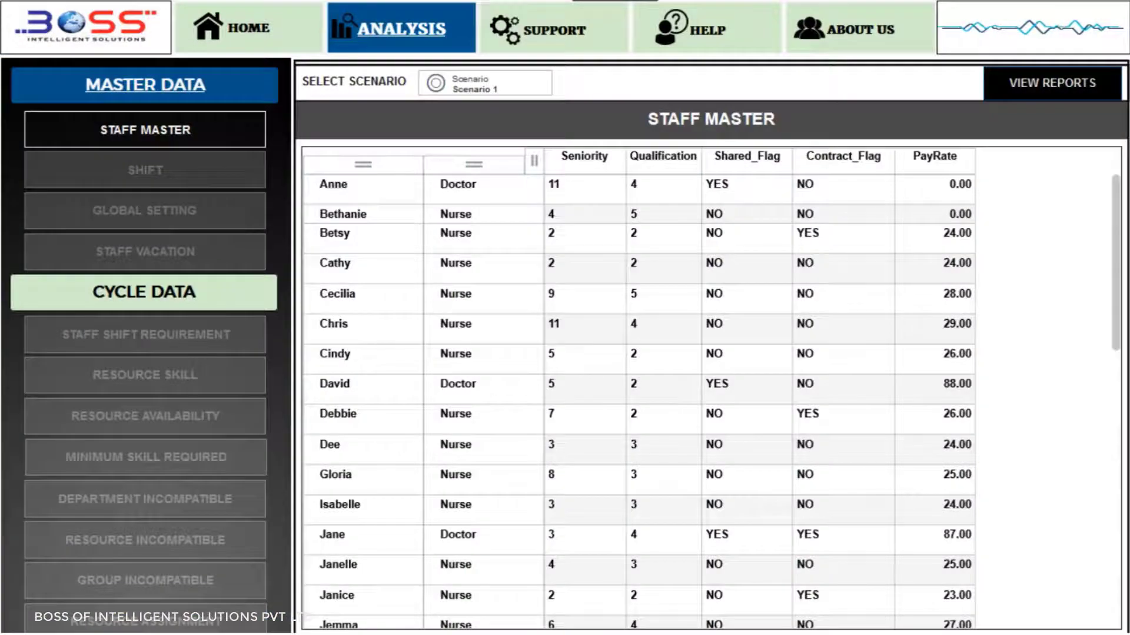
Set the first two staff members' pay rates to 92.00 and 23.00.
left_click(934, 183)
left_click(935, 184)
type("92")
key("Return")
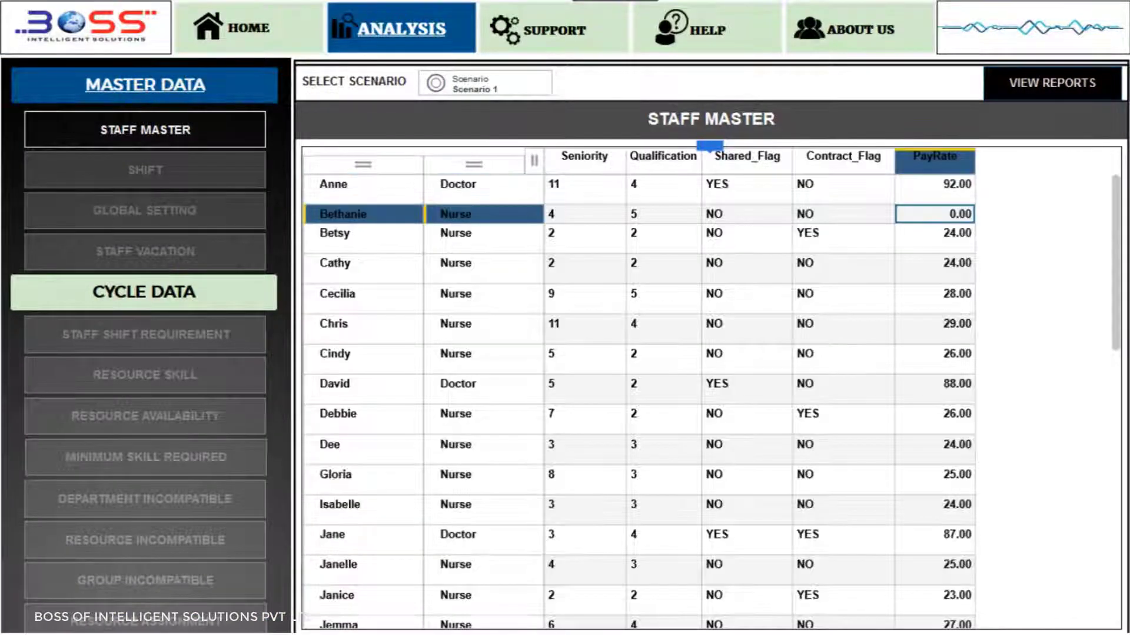
left_click(925, 215)
type("23")
key("Return")
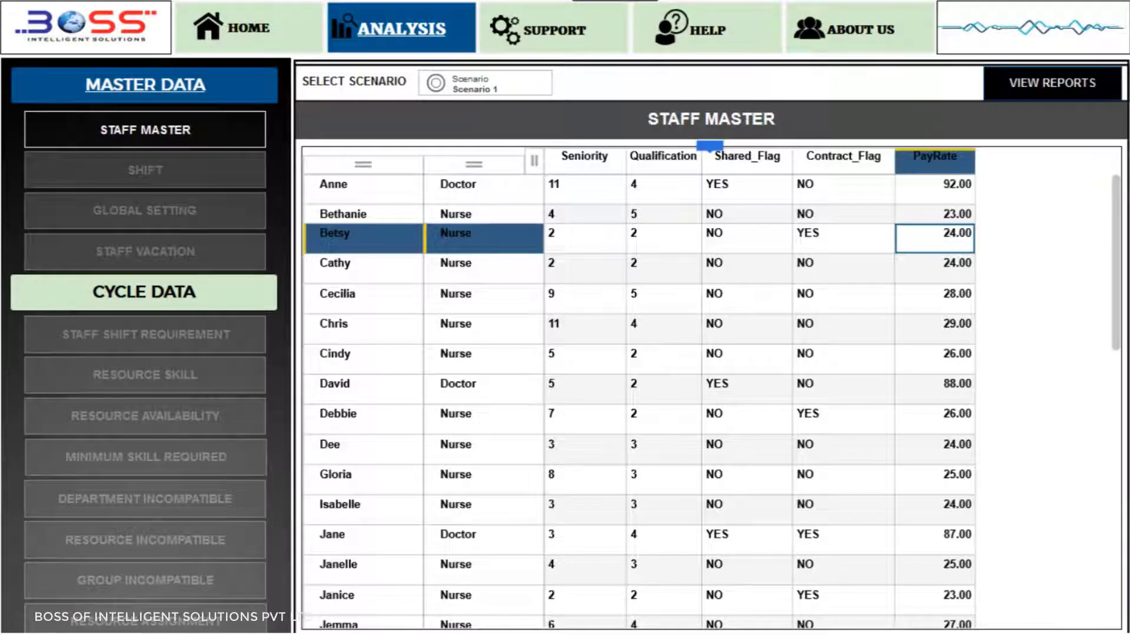
Bring up the Shifts table and scroll through its rows.
left_click(134, 172)
scroll(609, 316, "down", 7)
scroll(610, 316, "down", 1)
scroll(609, 316, "up", 8)
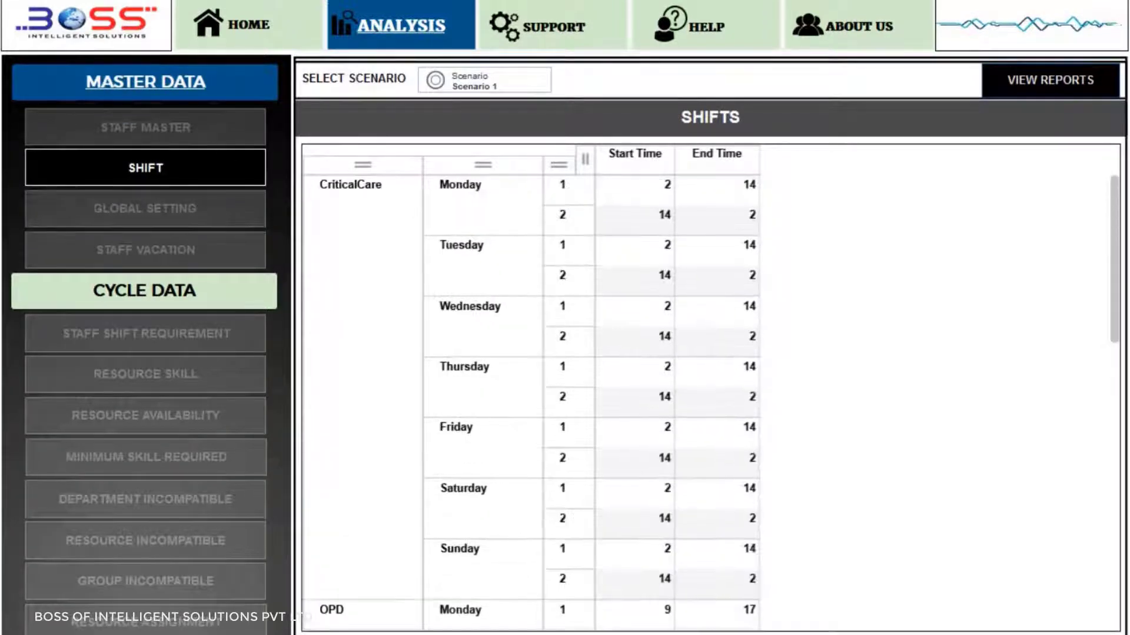
Show the Staff Vacation table and scroll through each staff member's weekday vacation flags.
left_click(233, 261)
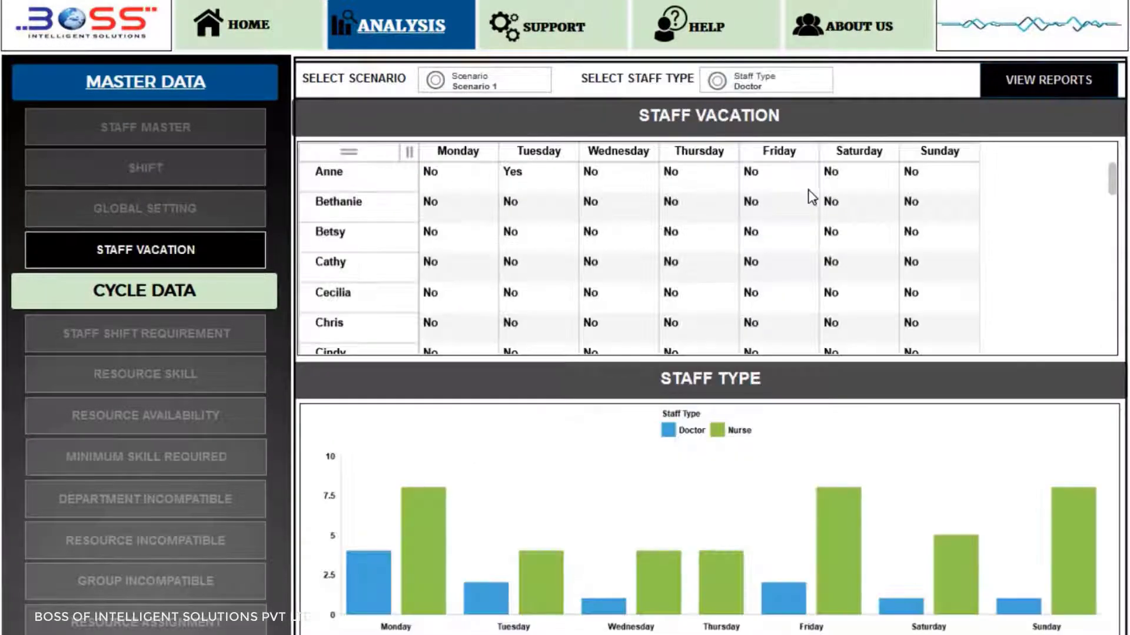
scroll(808, 203, "down", 4)
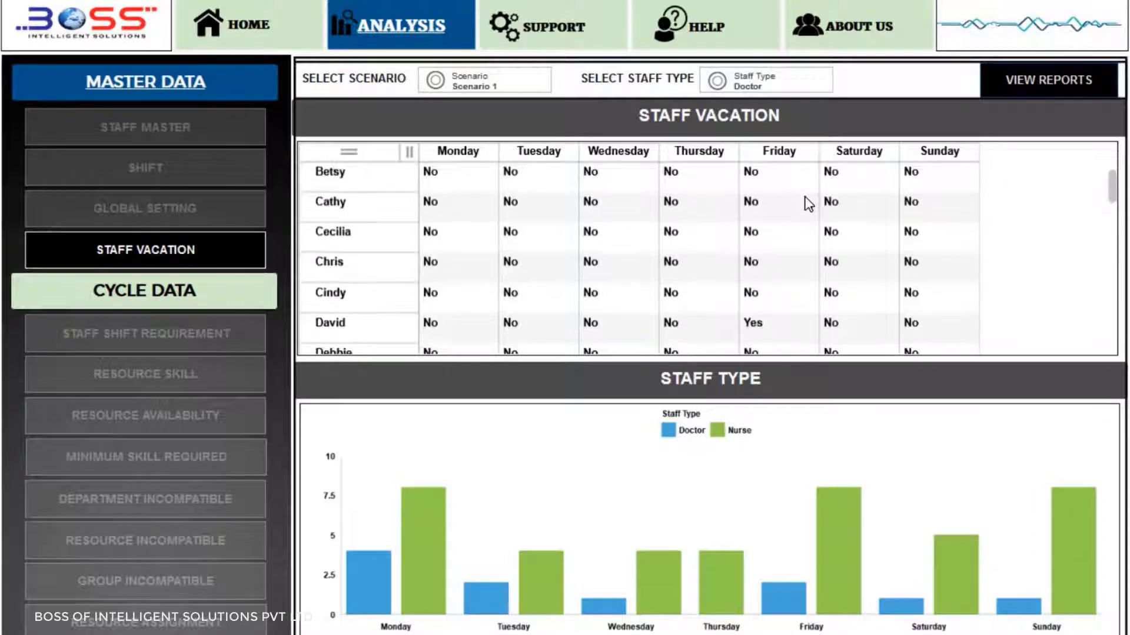
scroll(809, 204, "down", 5)
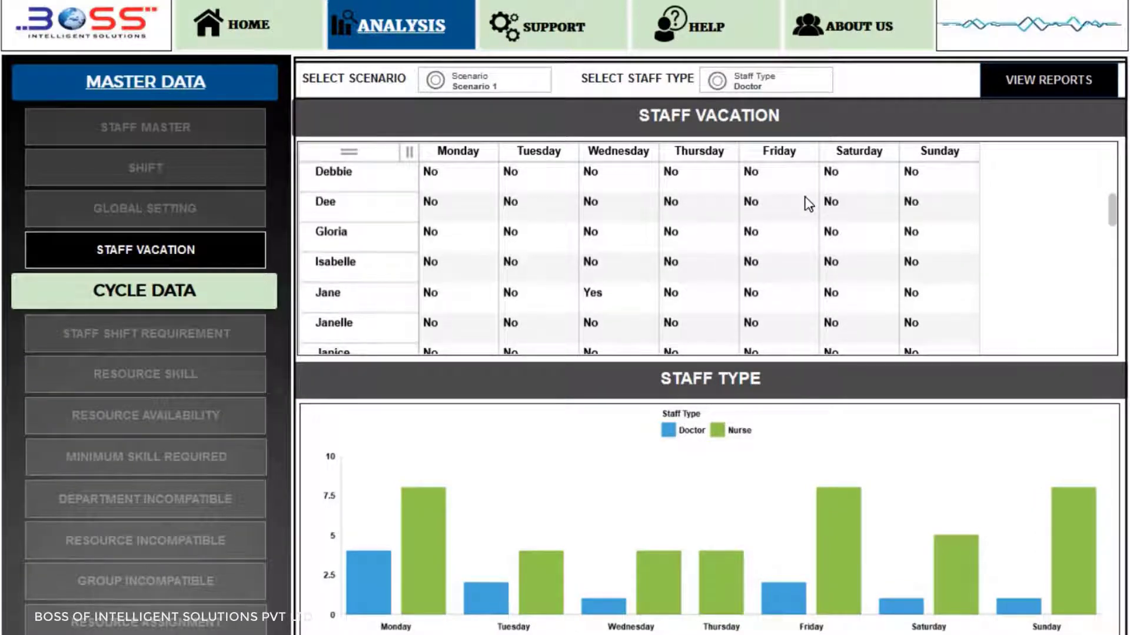
Open Staff Shift Requirement, browse the Doctor shift cells, and choose the CriticalCare department.
left_click(153, 343)
left_click(624, 178)
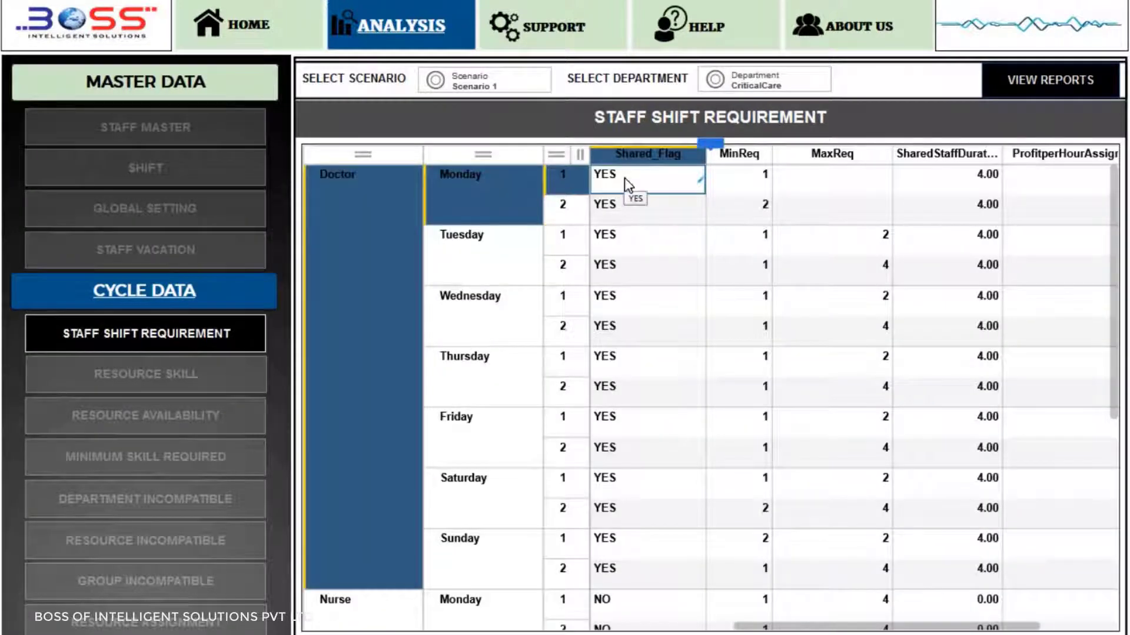
key("Right")
key("Right")
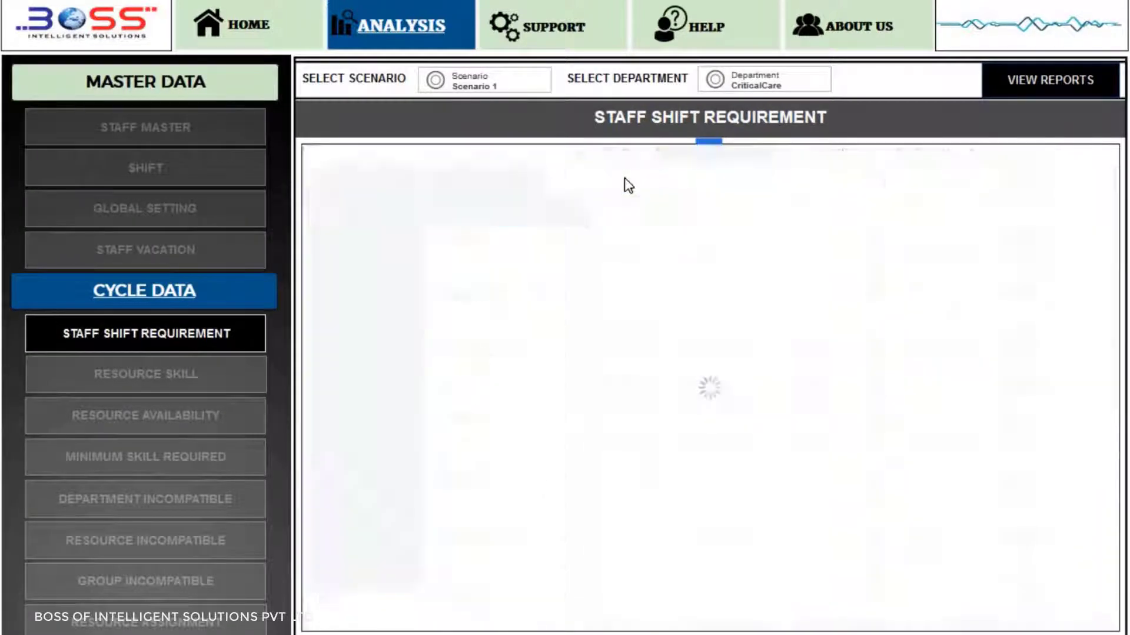
key("Down")
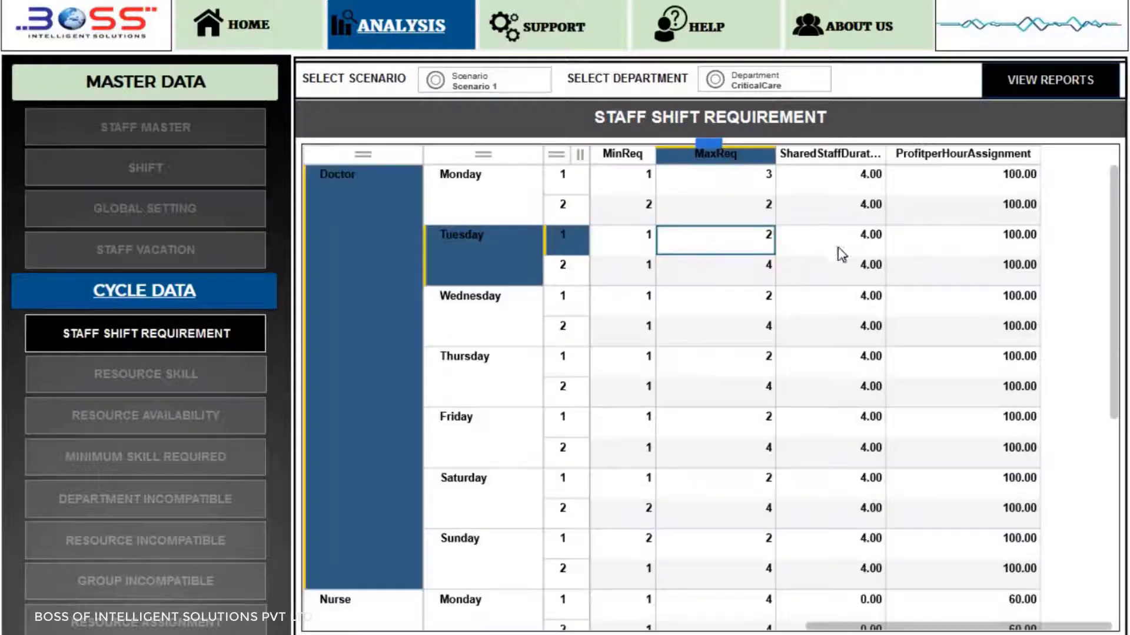
left_click(764, 80)
left_click(828, 171)
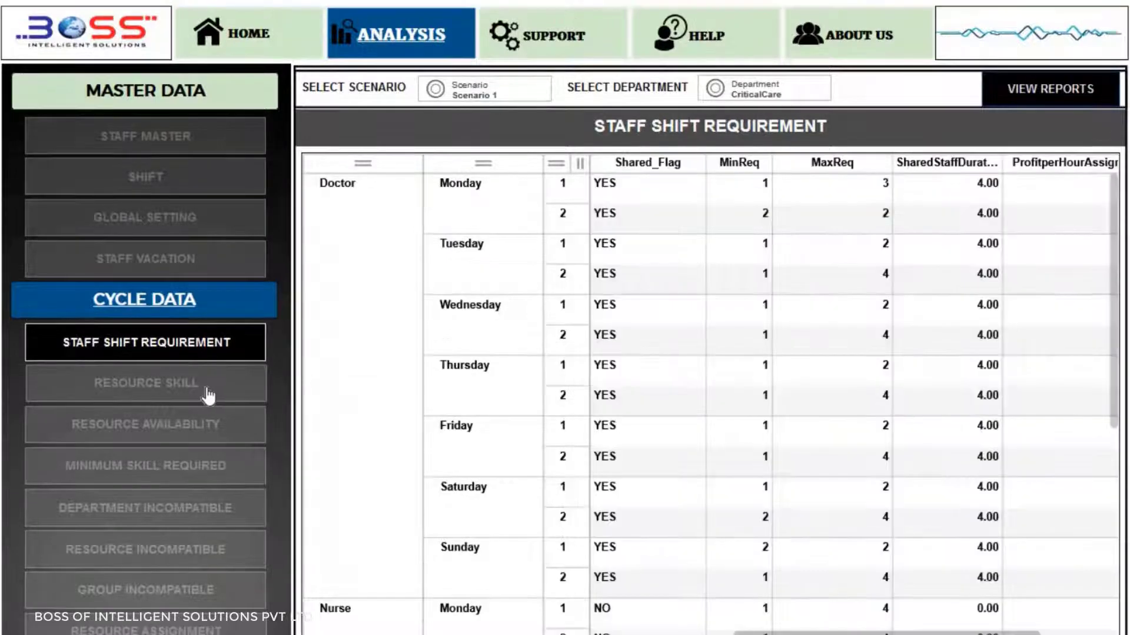
Rate the first staff member 5 in Aged Care and Child Health, then show Resource Availability.
left_click(208, 392)
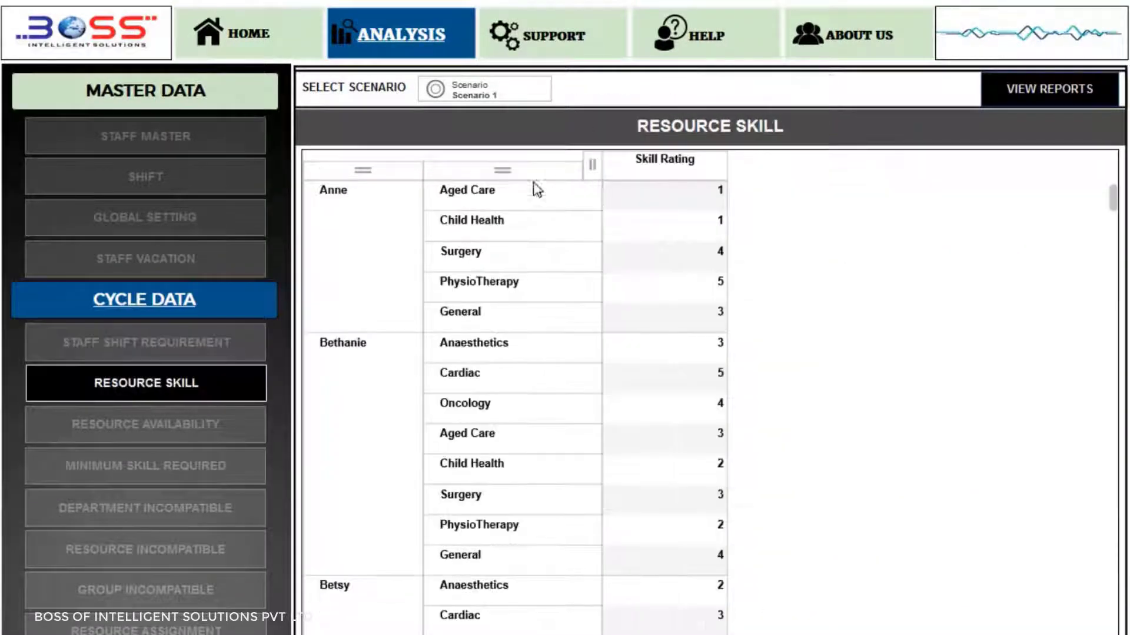
left_click(693, 189)
key("Return")
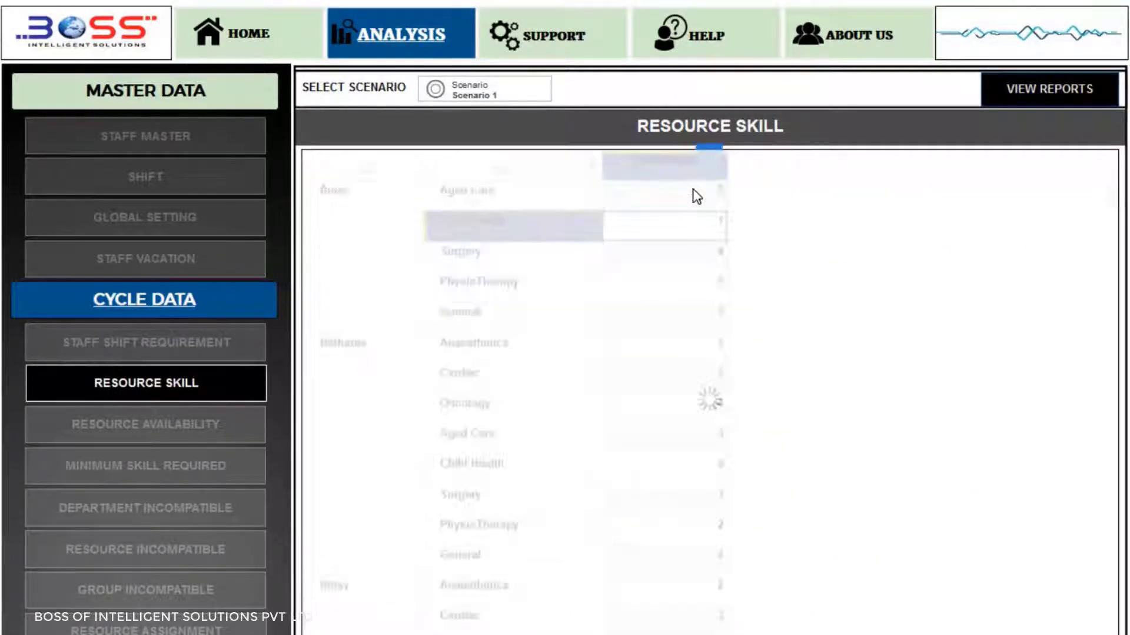
key("Return")
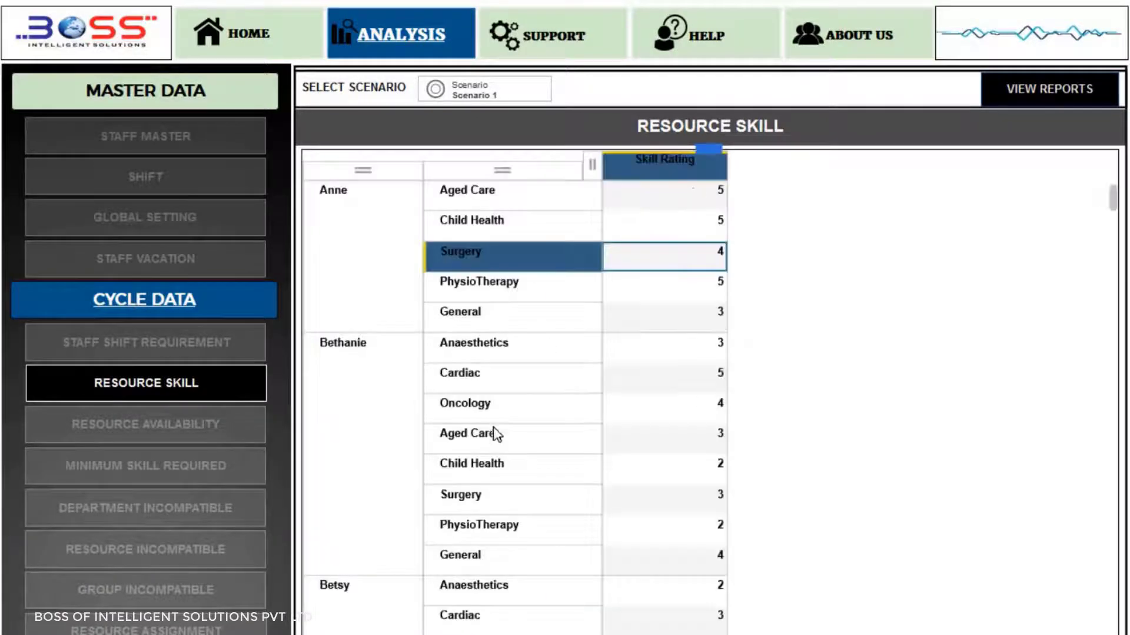
scroll(688, 454, "down", 2)
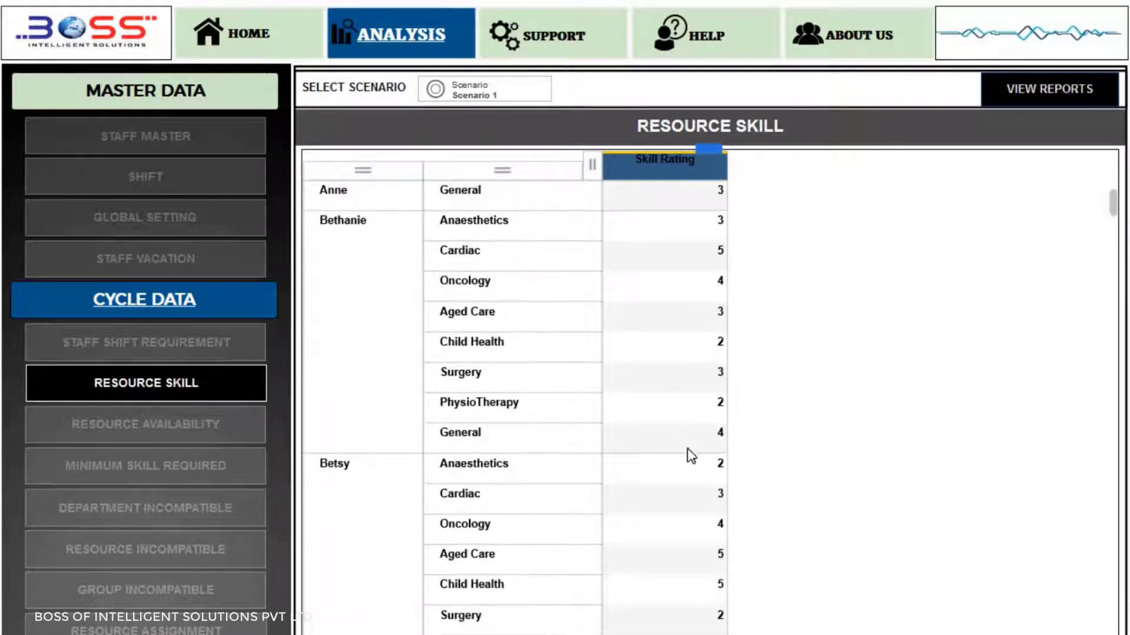
left_click(146, 425)
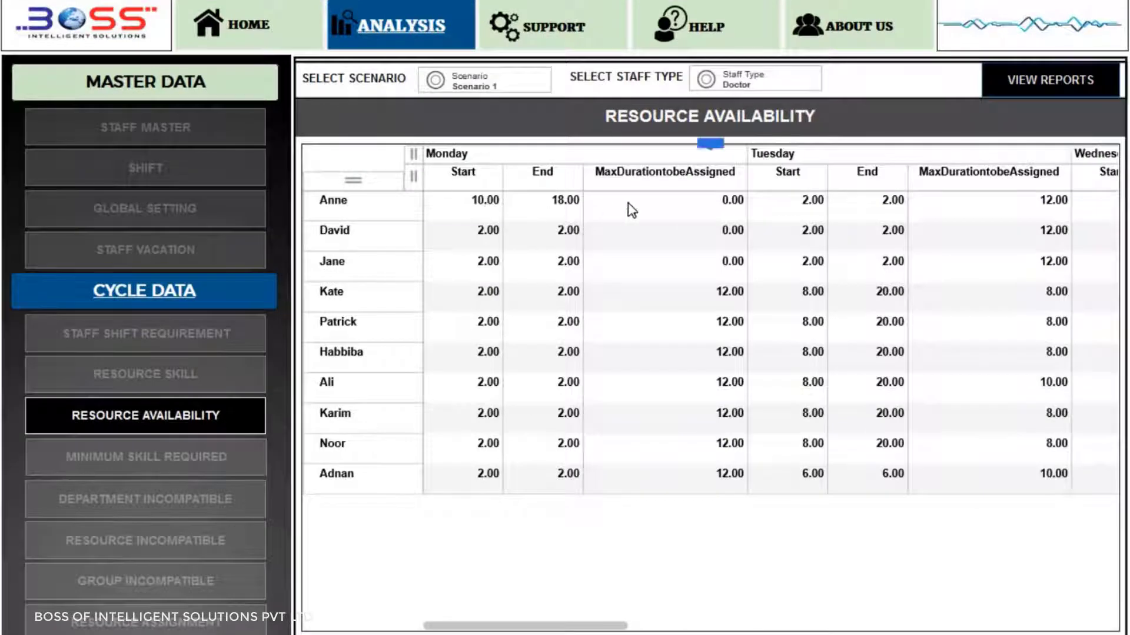
Set the first three doctors' Monday MaxDurationtobeAssigned to 8.00, 12.00 and 12.00.
left_click(627, 203)
type("8")
key("Return")
type("12")
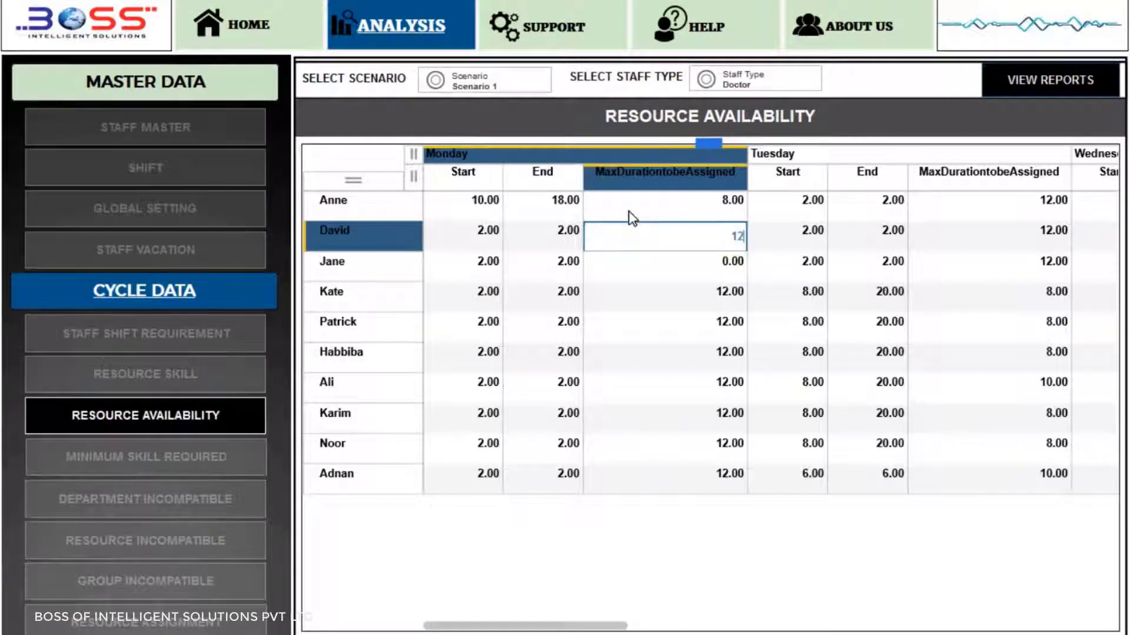
key("Return")
type("12")
key("Return")
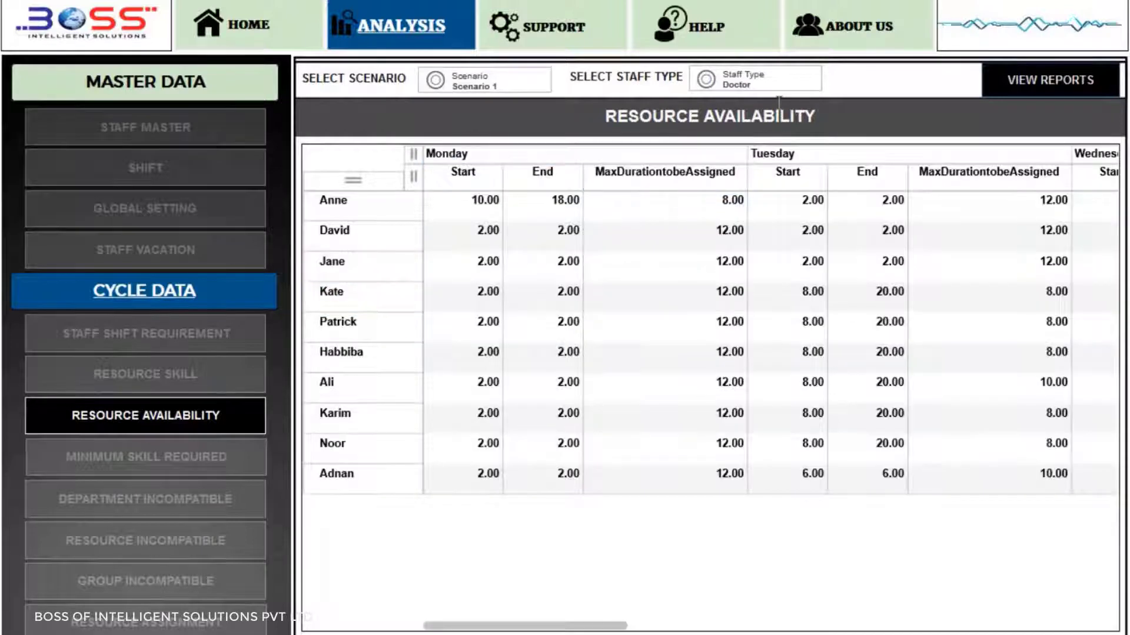
Switch the Resource Availability table's Staff Type to Nurse.
left_click(795, 84)
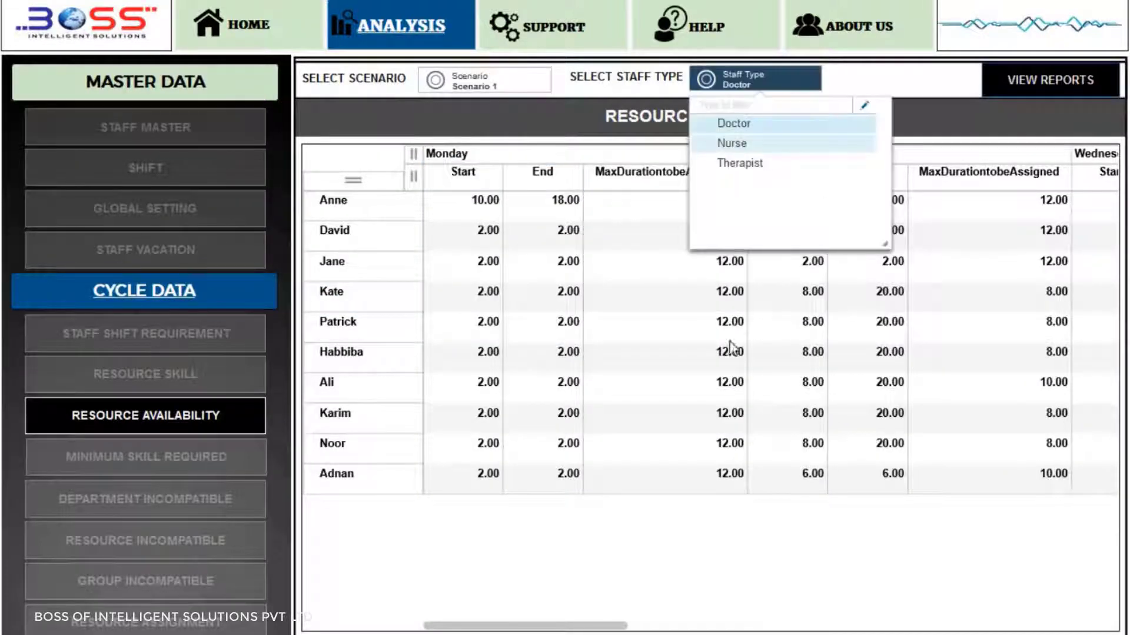
left_click(732, 143)
scroll(676, 371, "down", 5)
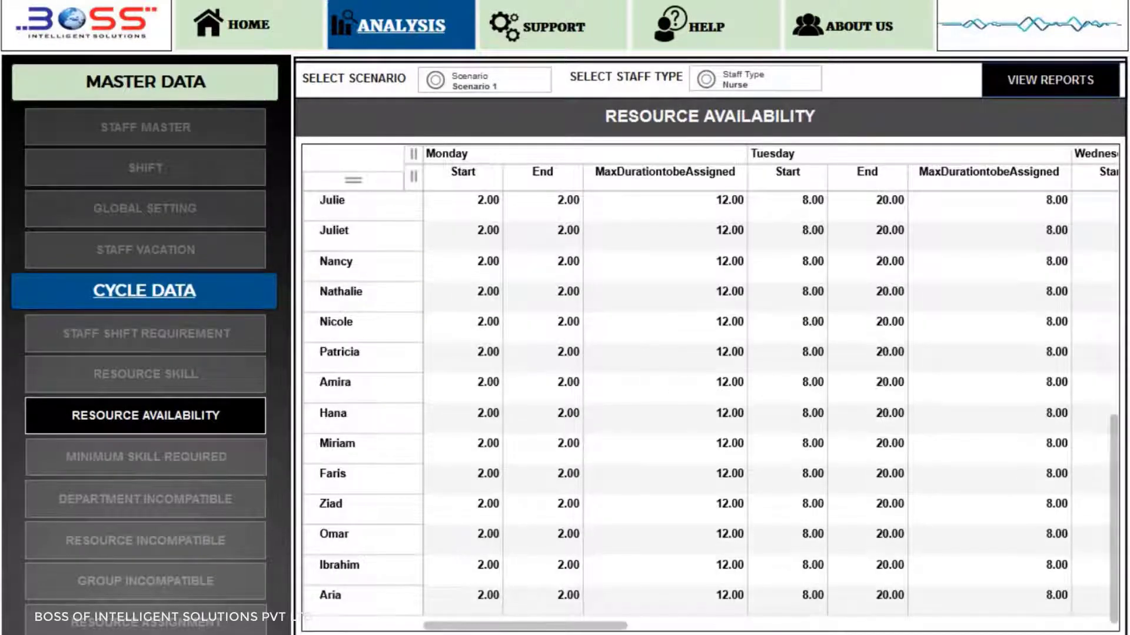
In Minimum Skill Required, give CriticalCare doctors 5 for Anaesthetics and 4 for Aged Care.
left_click(159, 465)
left_click(683, 181)
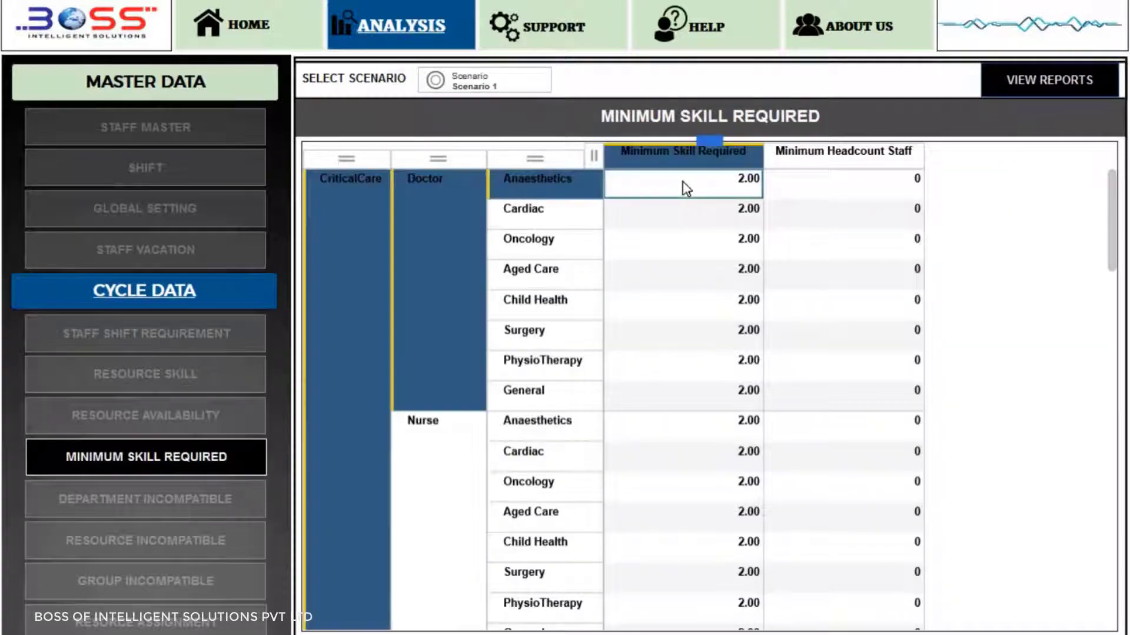
type("5")
key("Return")
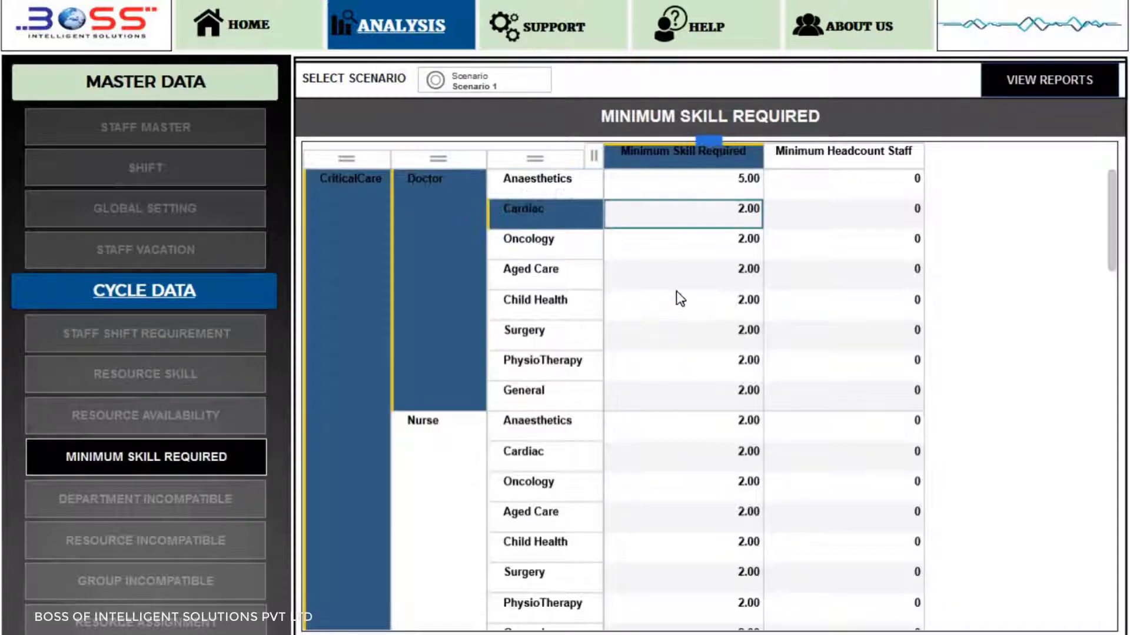
left_click(676, 289)
type("4")
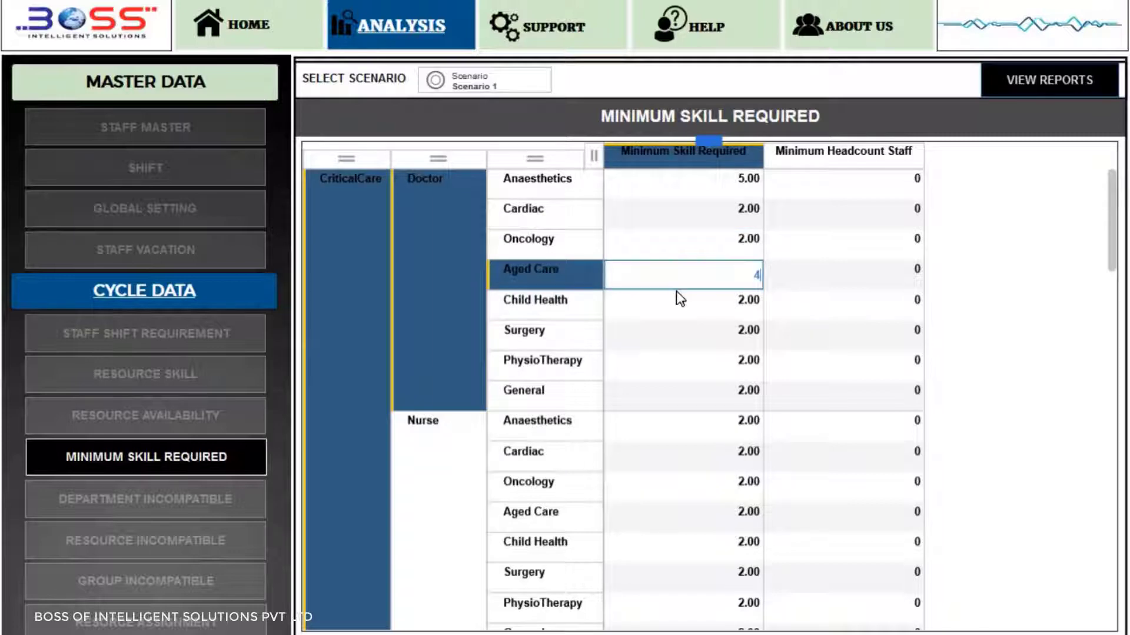
key("Return")
scroll(585, 415, "down", 9)
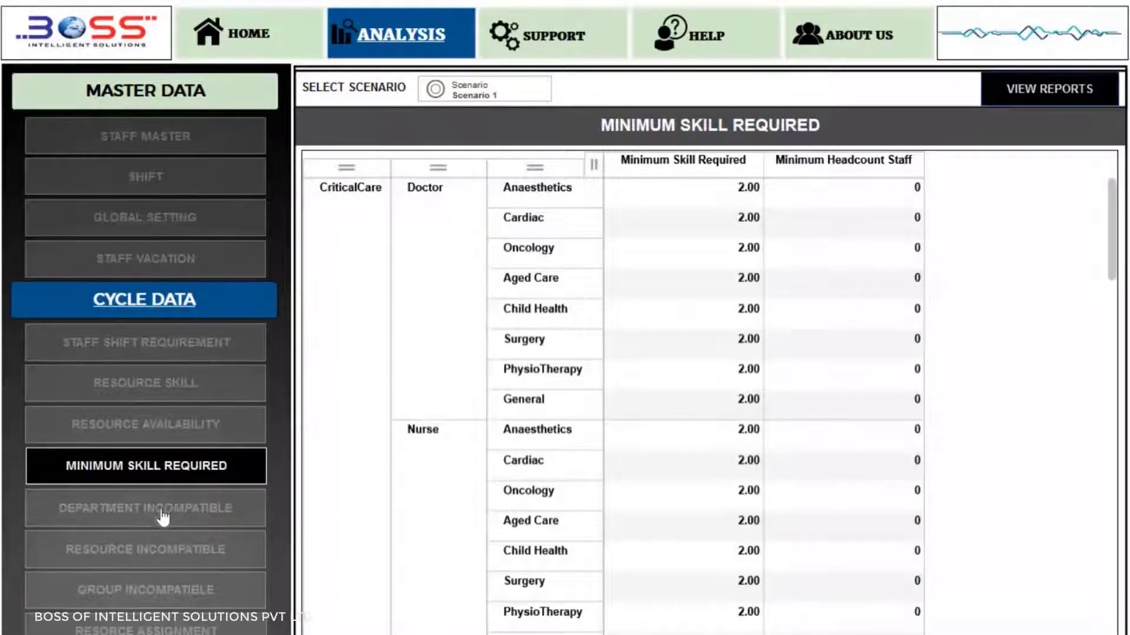
Set Department Incompatible row 1 to resource Anne and department InPatientWard.
left_click(162, 511)
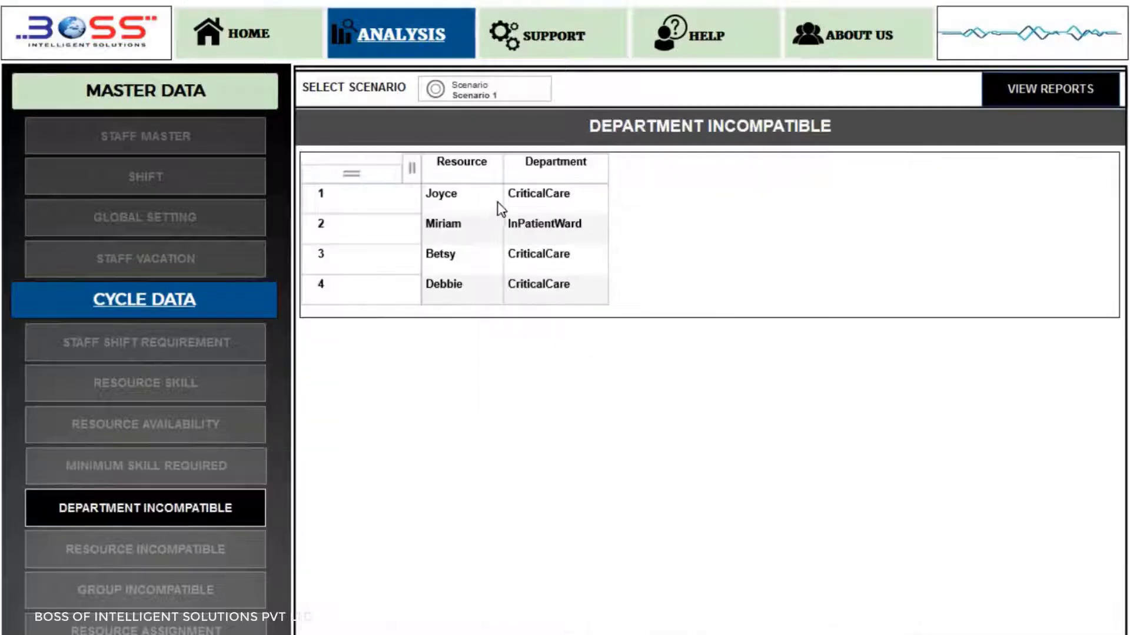
left_click(501, 209)
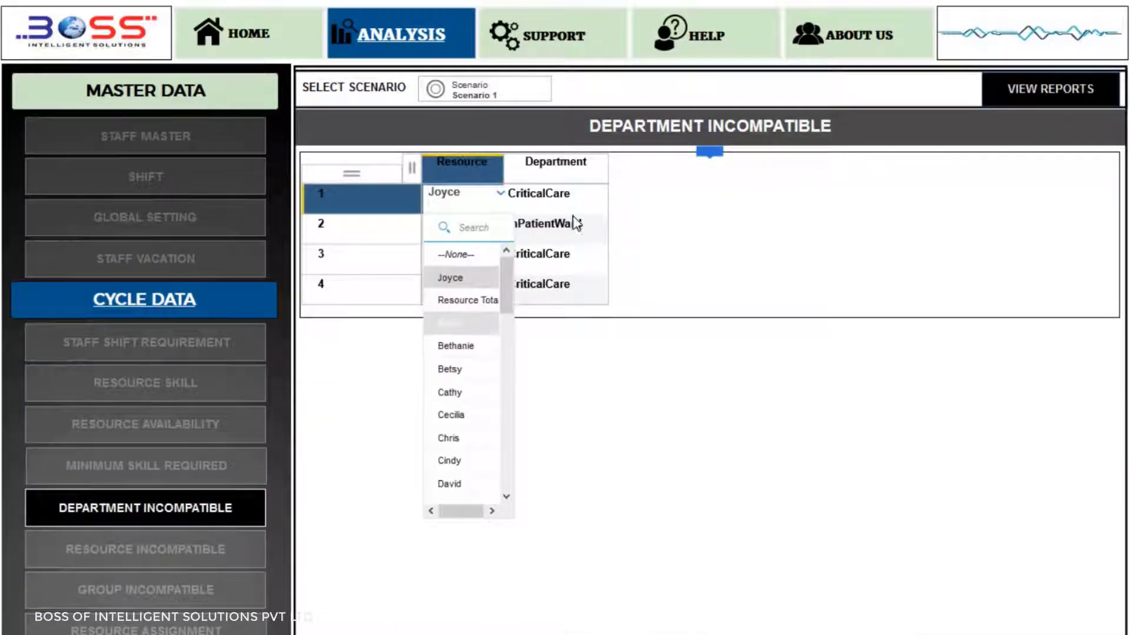
left_click(583, 199)
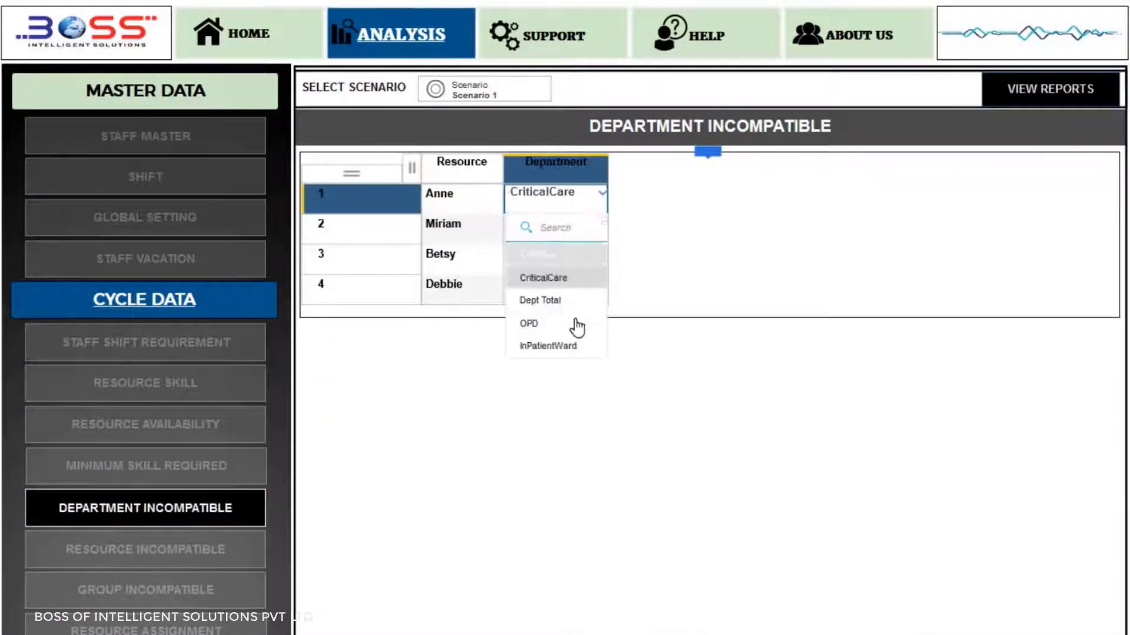
left_click(565, 348)
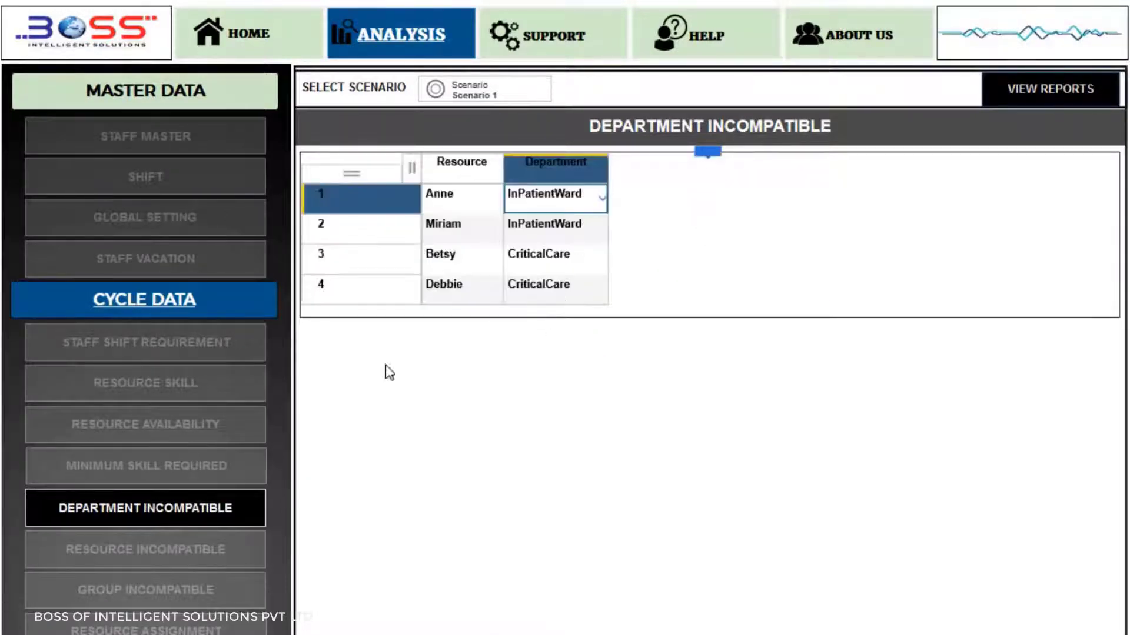
In Resource Incompatible, change row 1's second resource from Debbie to Anne.
left_click(245, 556)
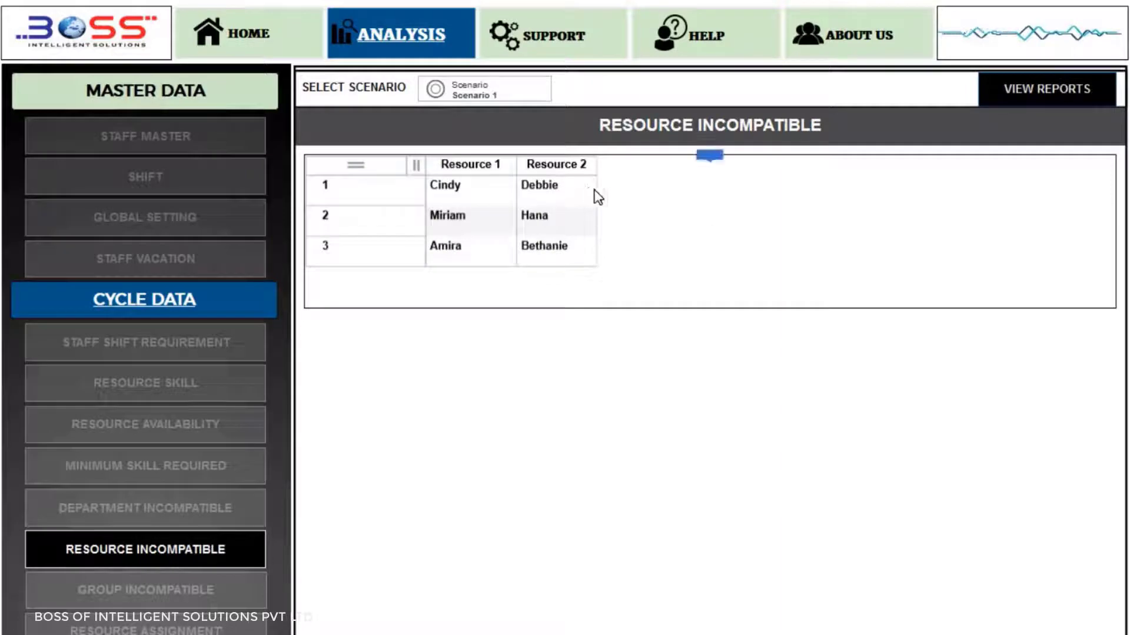
left_click(593, 193)
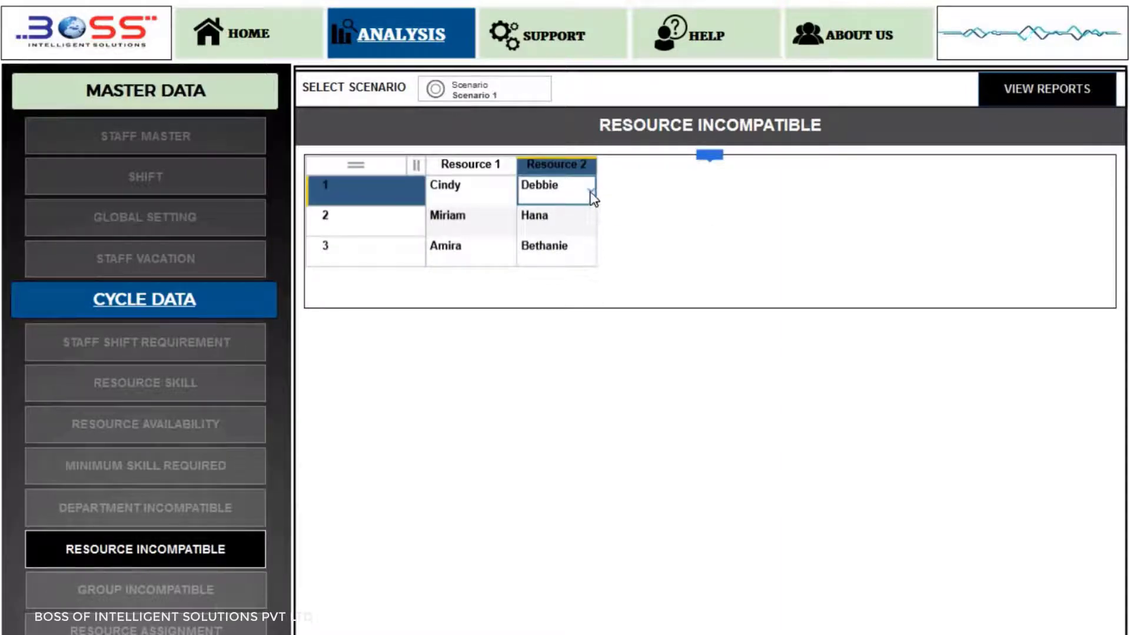
left_click(592, 195)
left_click(581, 321)
Enter Yes for Cathy and Jane in the Group 3 column of Group Incompatible.
scroll(429, 555, "down", 1)
left_click(130, 588)
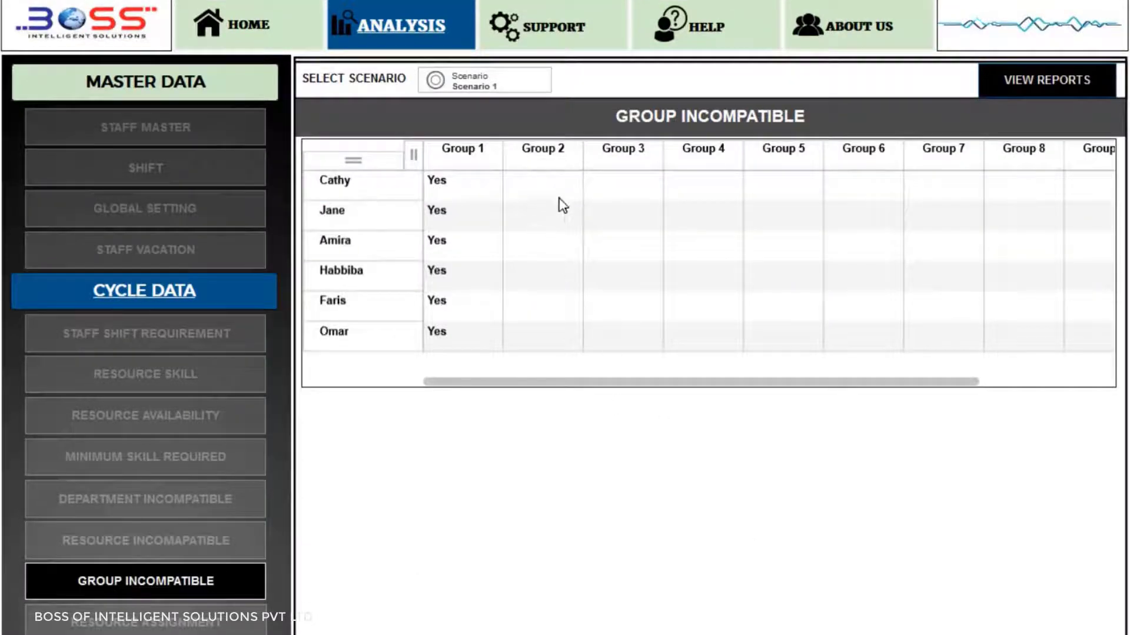
left_click(620, 191)
type("Y")
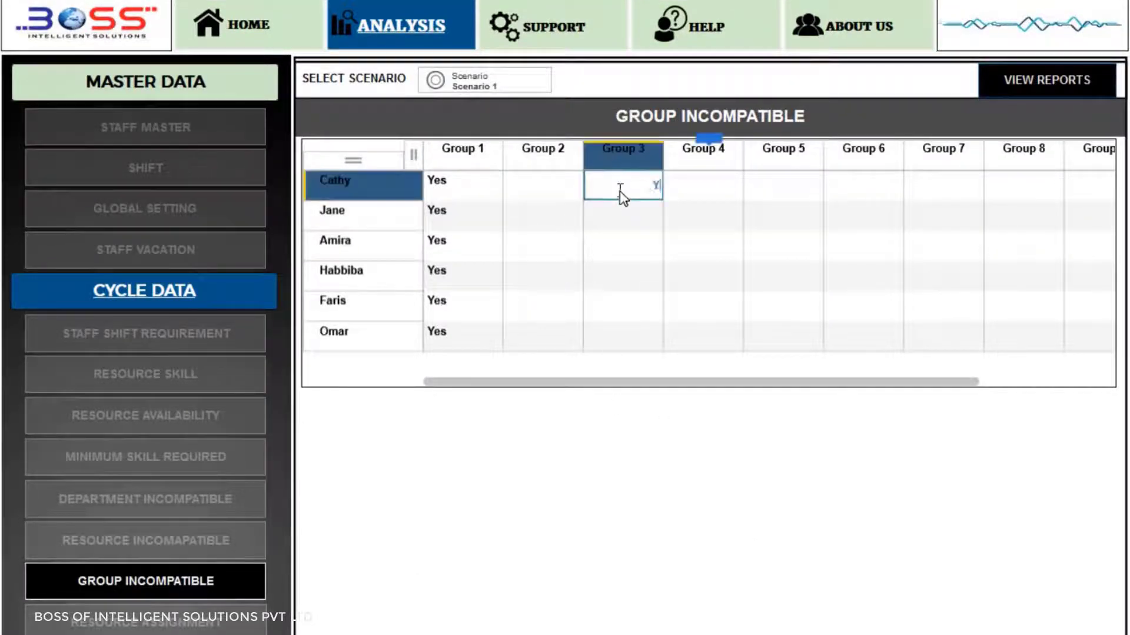
key("Return")
type("Yes")
key("Return")
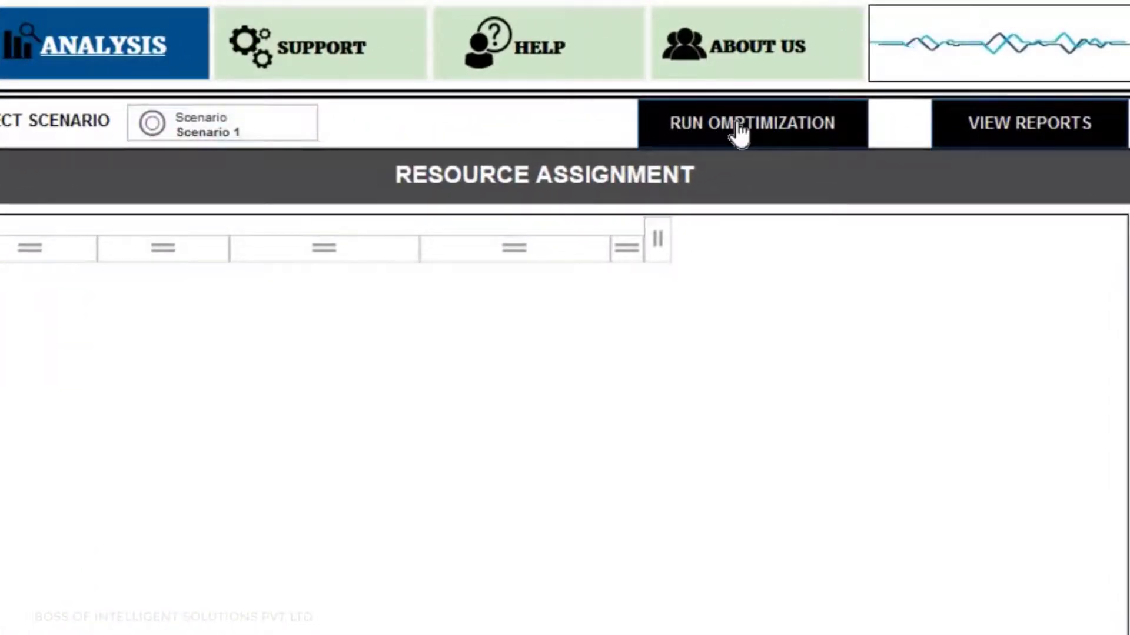
Run the optimization for Scenario 1 to fill the Resource Assignment table.
left_click(738, 121)
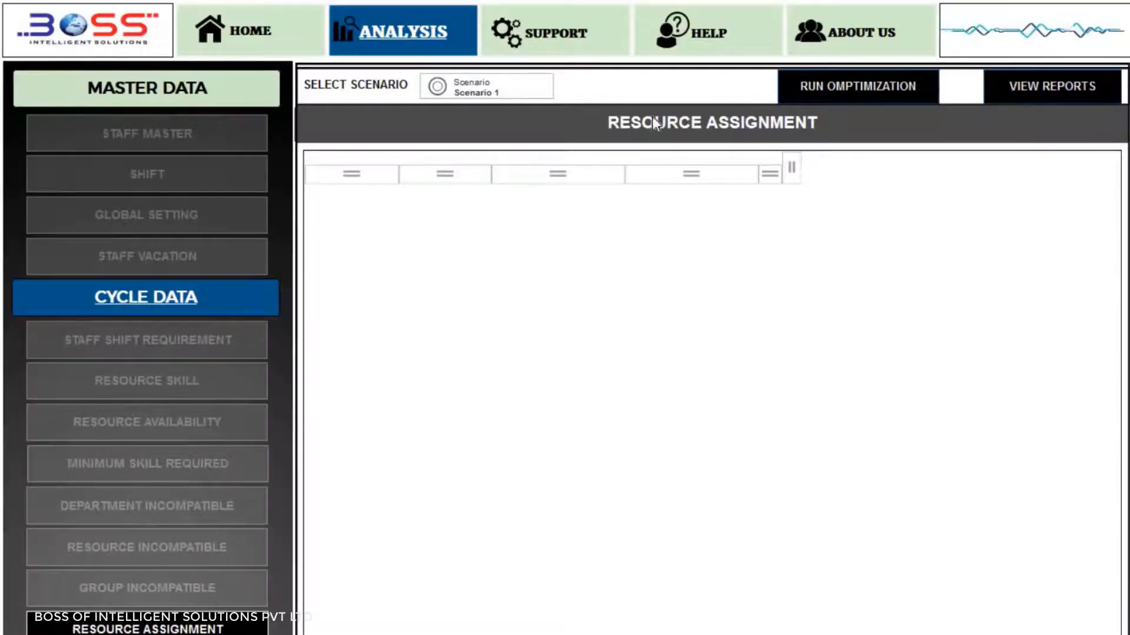
left_click(848, 86)
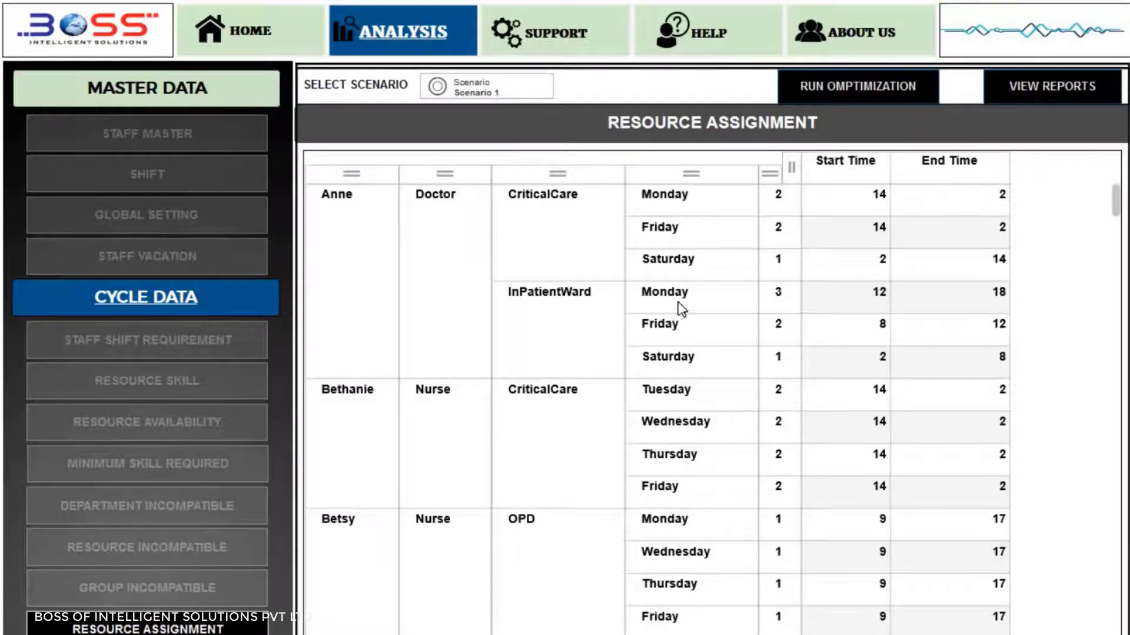
scroll(676, 312, "down", 5)
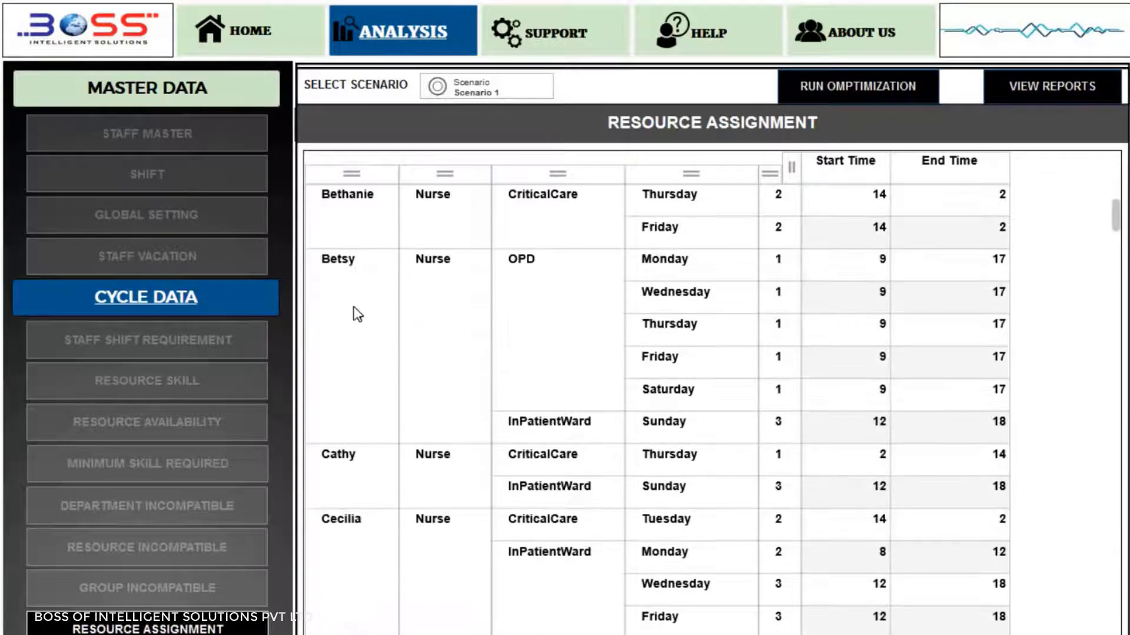
Review two staff members' assigned shifts, then open the Staff Schedule report.
left_click(510, 335)
scroll(377, 347, "down", 5)
left_click(594, 281)
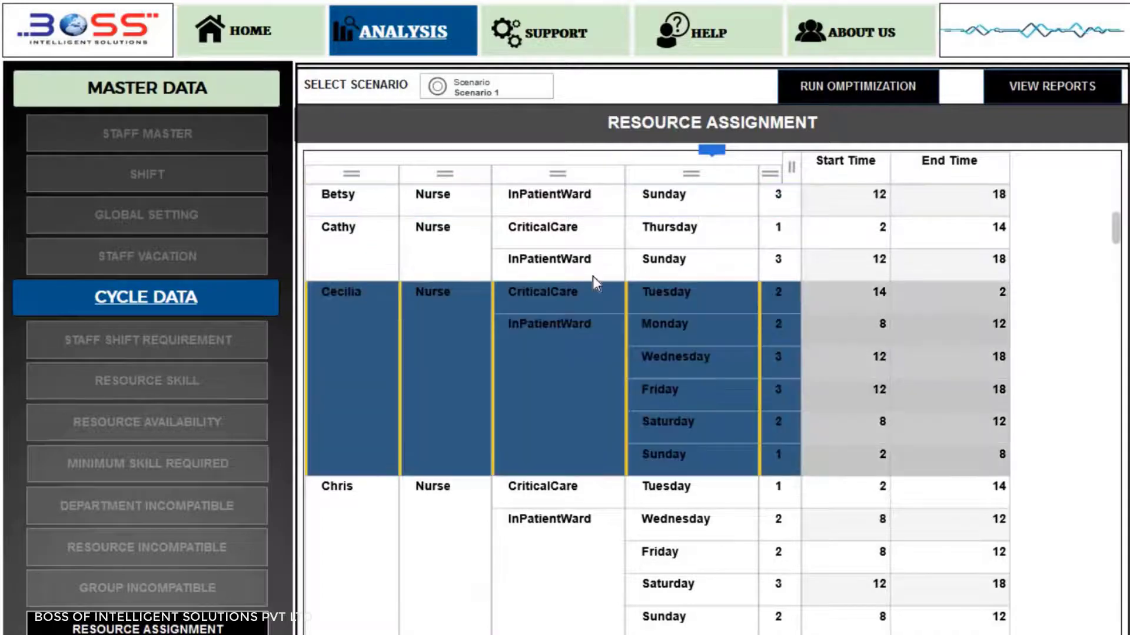
scroll(594, 280, "up", 5)
scroll(595, 284, "up", 3)
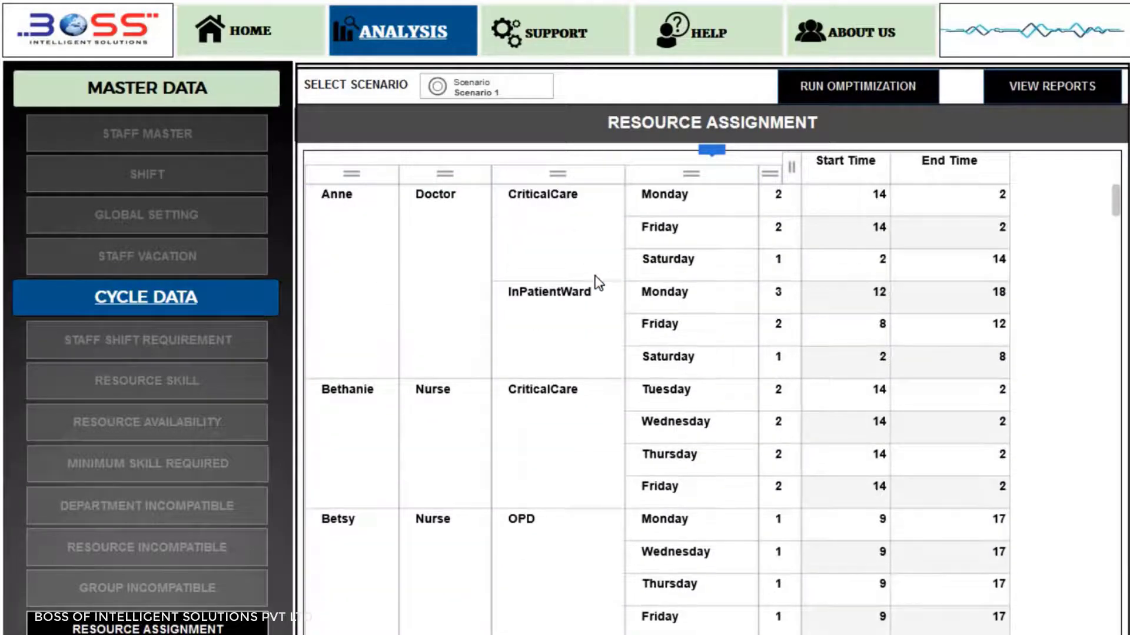
left_click(1028, 98)
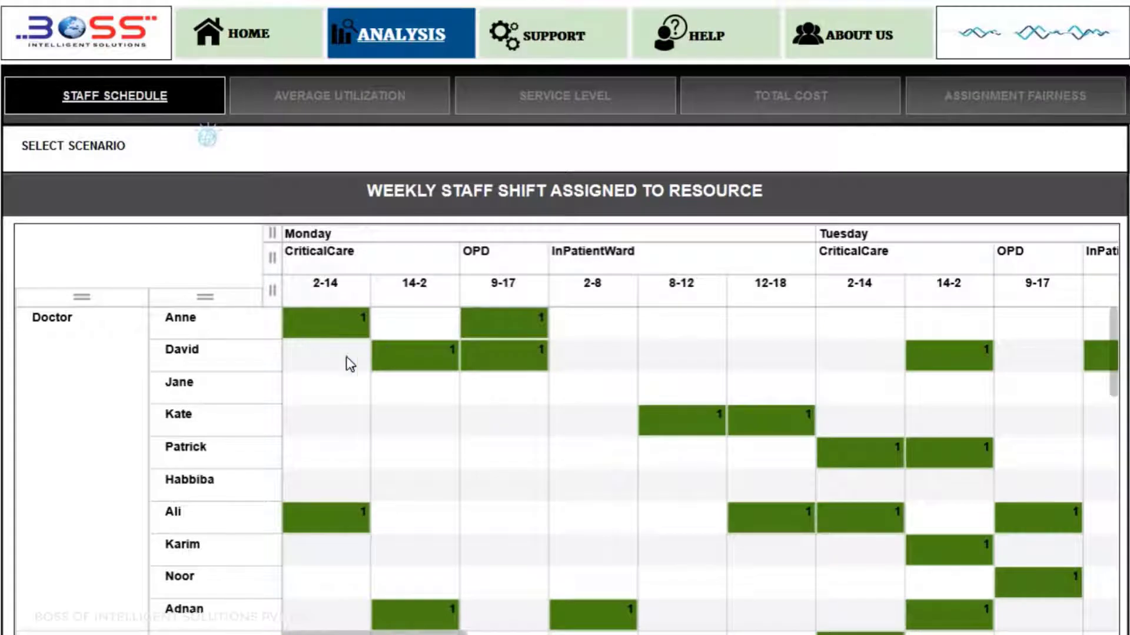
Scroll through the weekly shift grid, then show the Average Staff Utilization chart for CriticalCare.
scroll(351, 370, "down", 1)
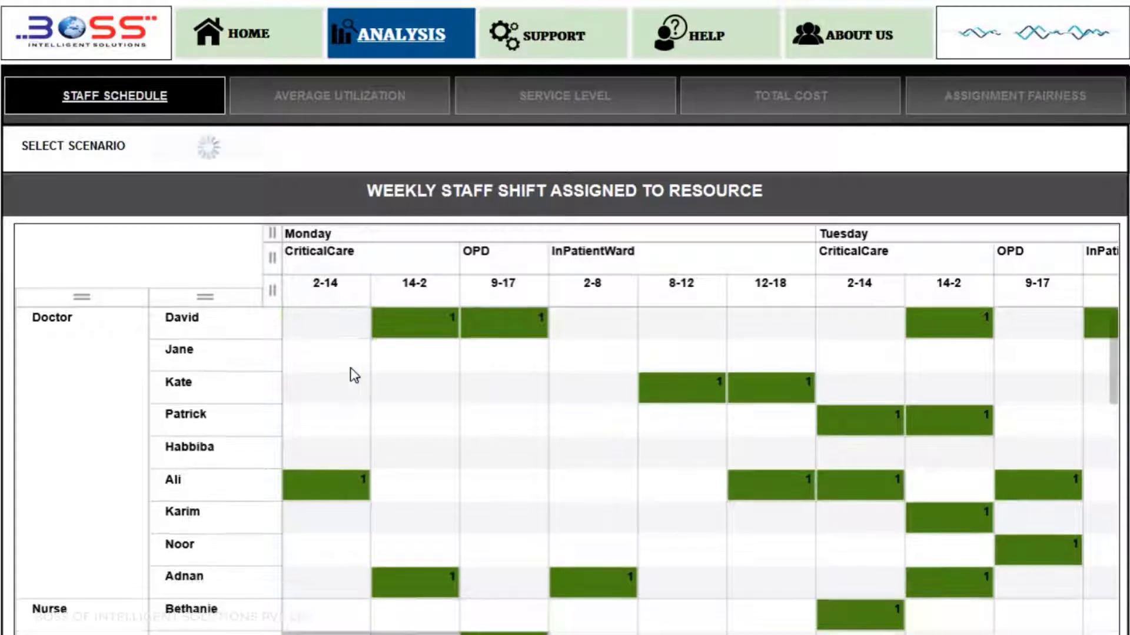
scroll(352, 371, "down", 3)
scroll(360, 391, "down", 4)
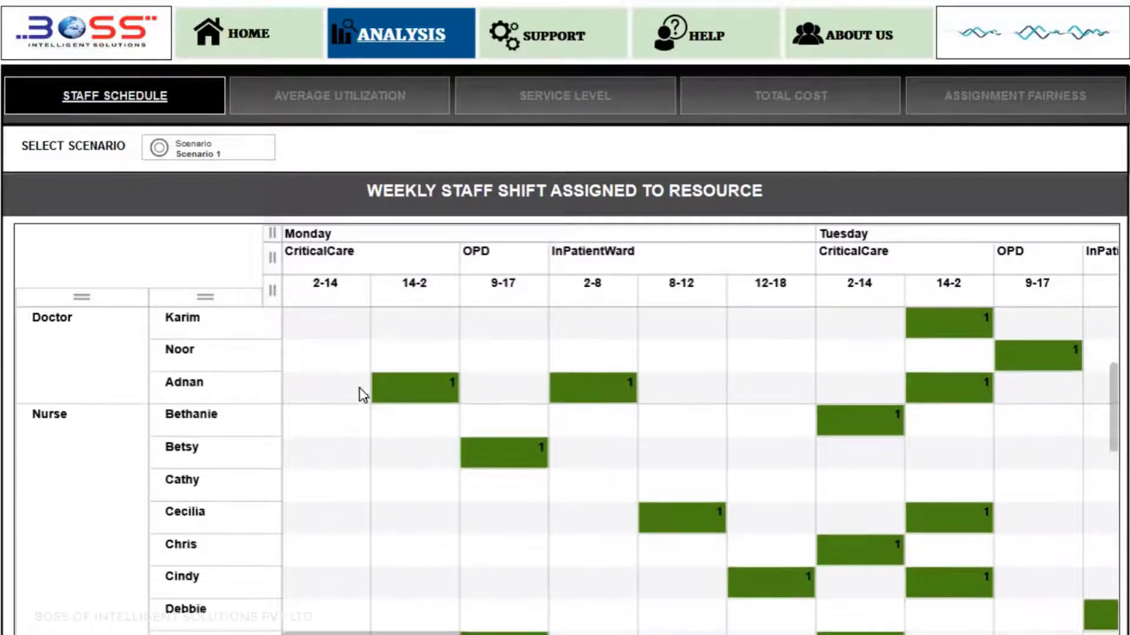
scroll(327, 391, "down", 1)
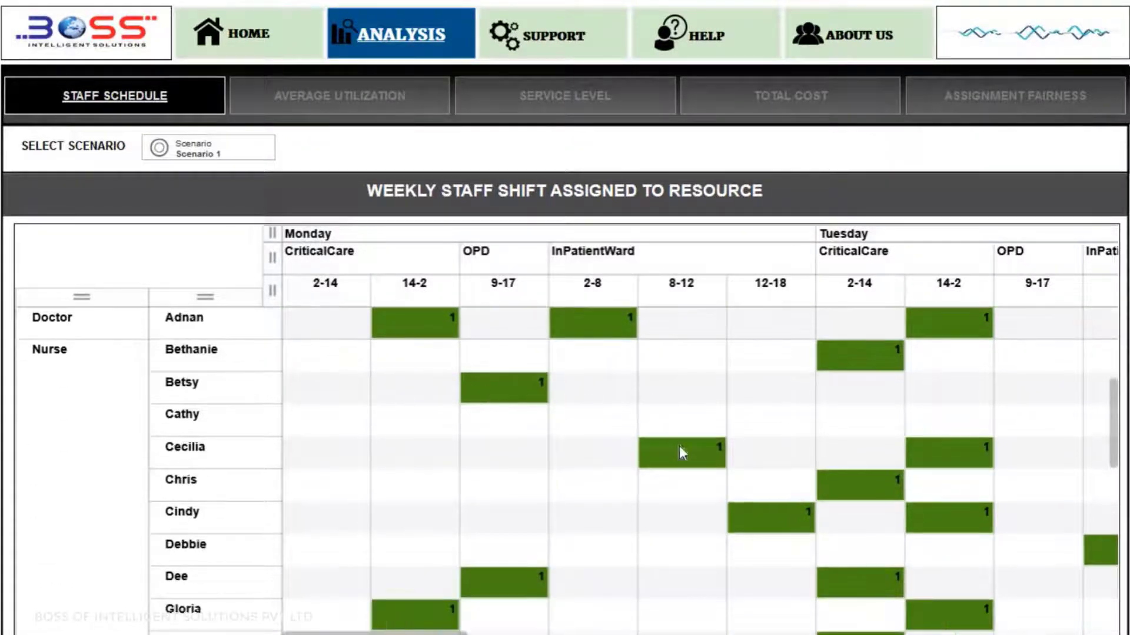
scroll(681, 449, "down", 3)
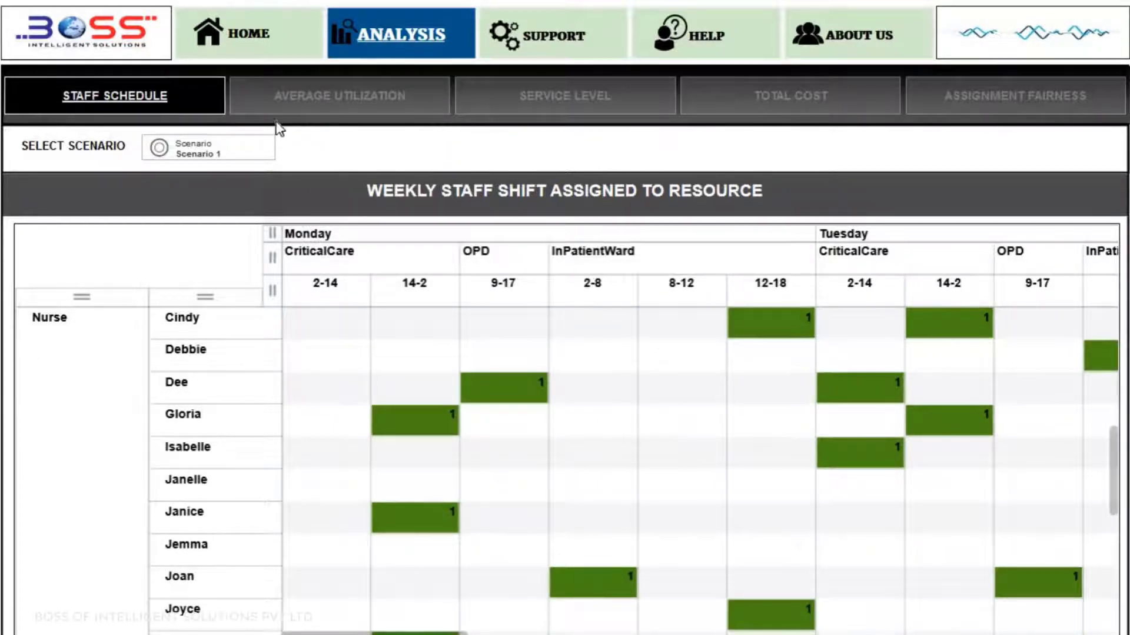
left_click(291, 107)
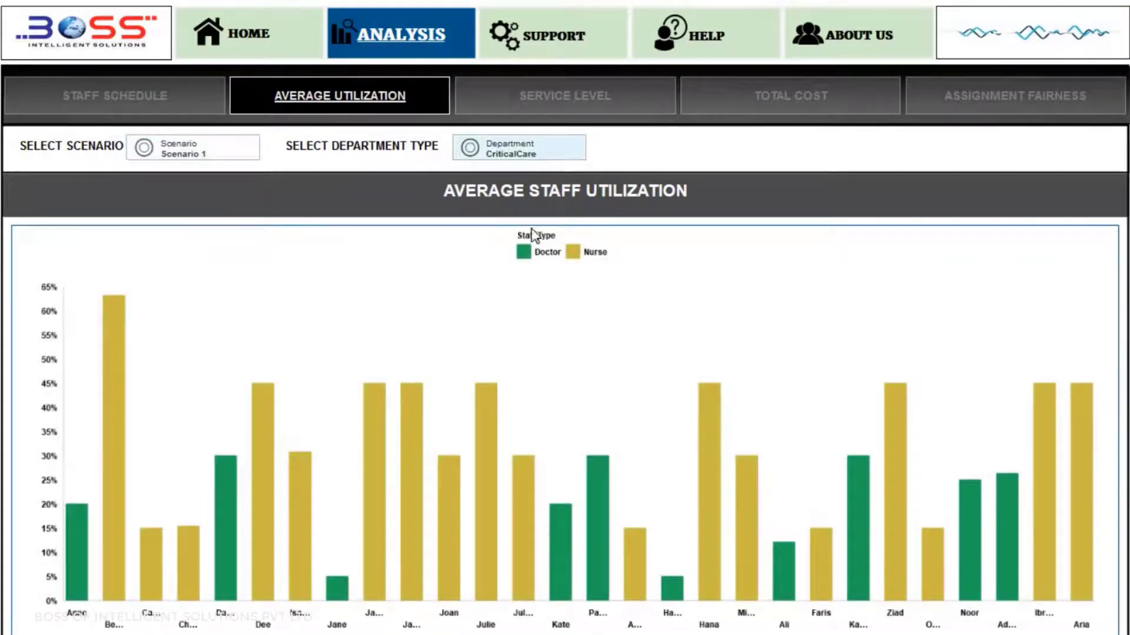
Filter utilization by OPD, then InPatientWard, and open the Service Level shortfall report.
left_click(518, 148)
left_click(527, 212)
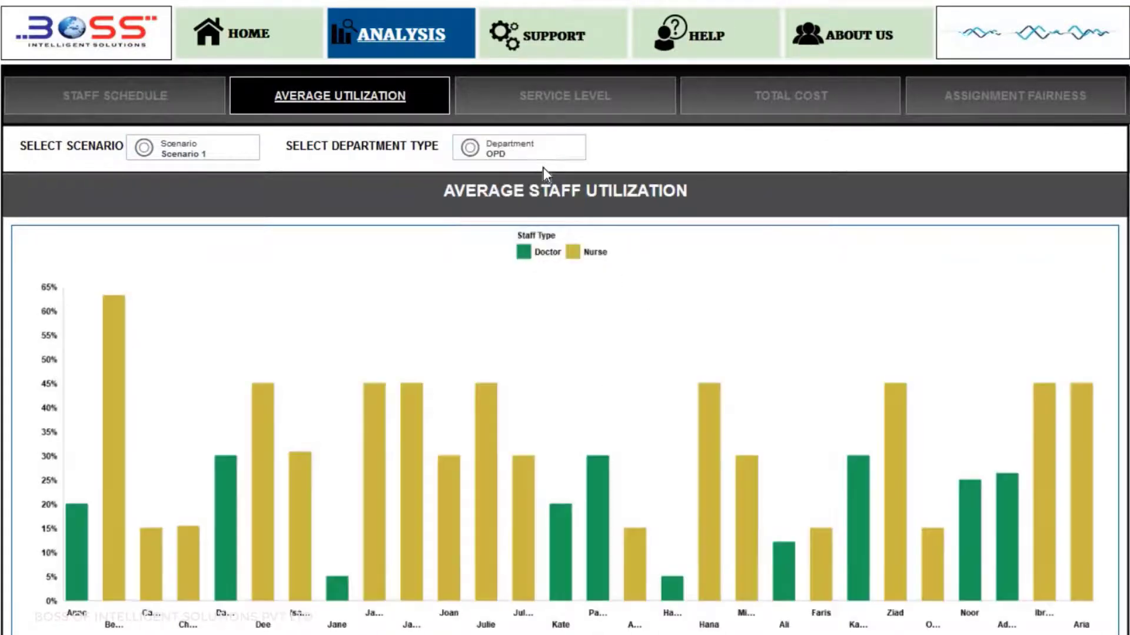
left_click(518, 149)
left_click(560, 233)
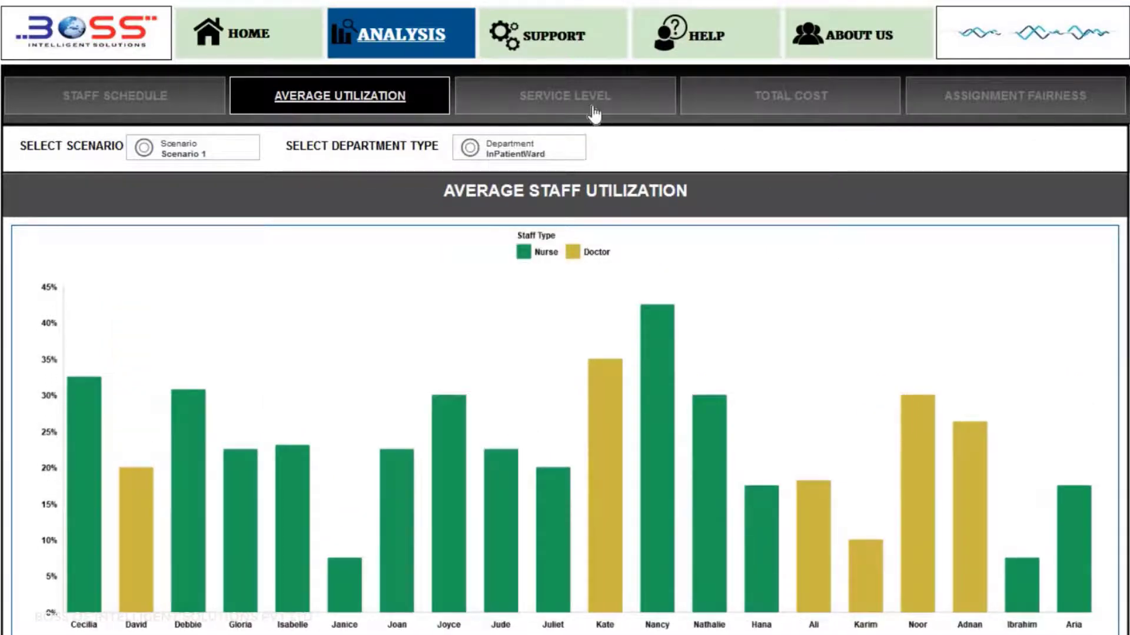
left_click(593, 113)
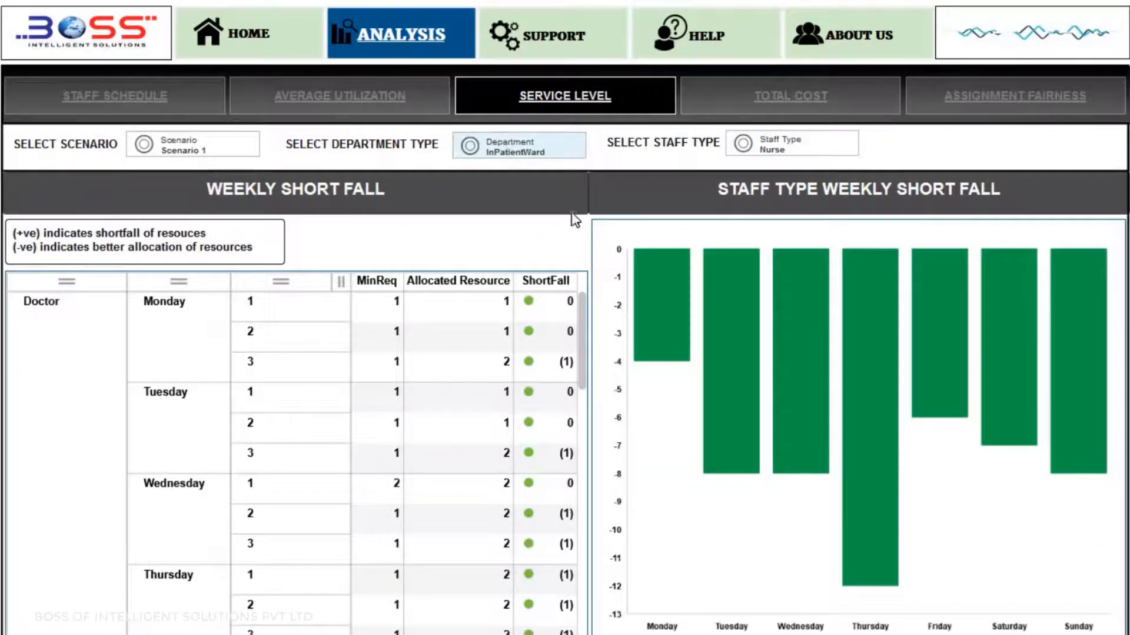
Filter the shortfall report to CriticalCare doctors, then open the Total Cost report.
left_click(565, 146)
left_click(518, 186)
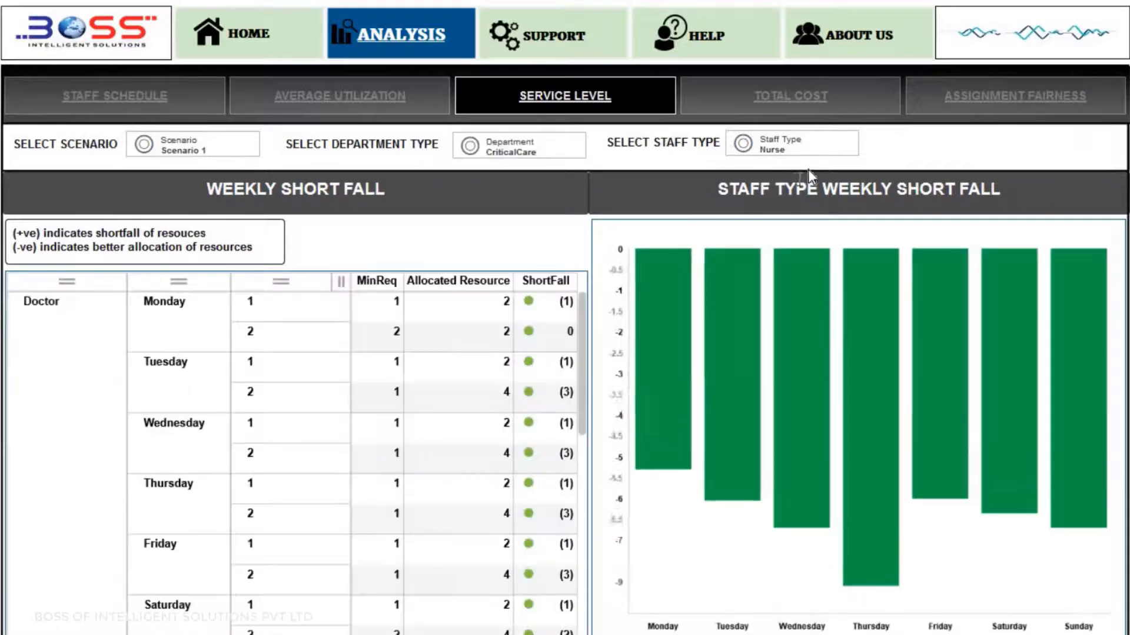
left_click(822, 145)
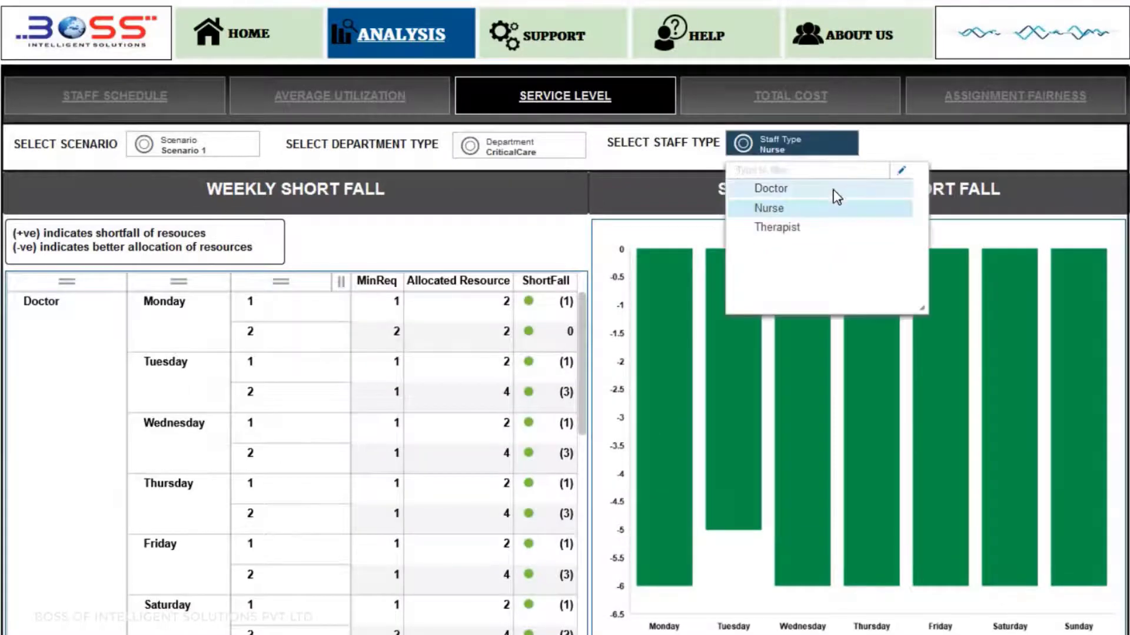
left_click(836, 191)
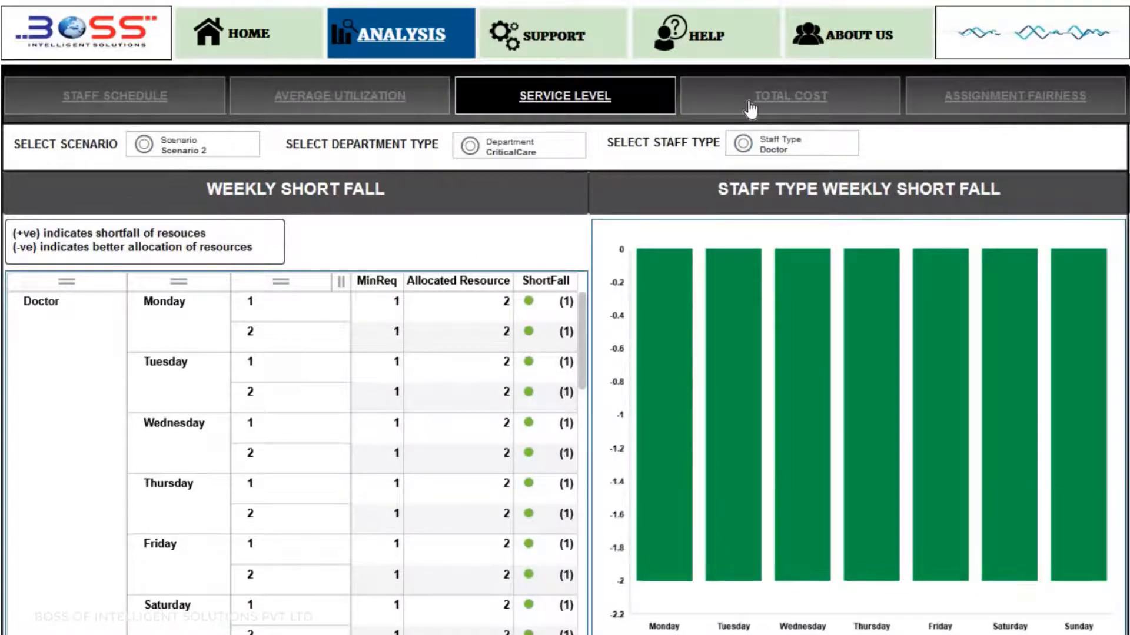
left_click(750, 109)
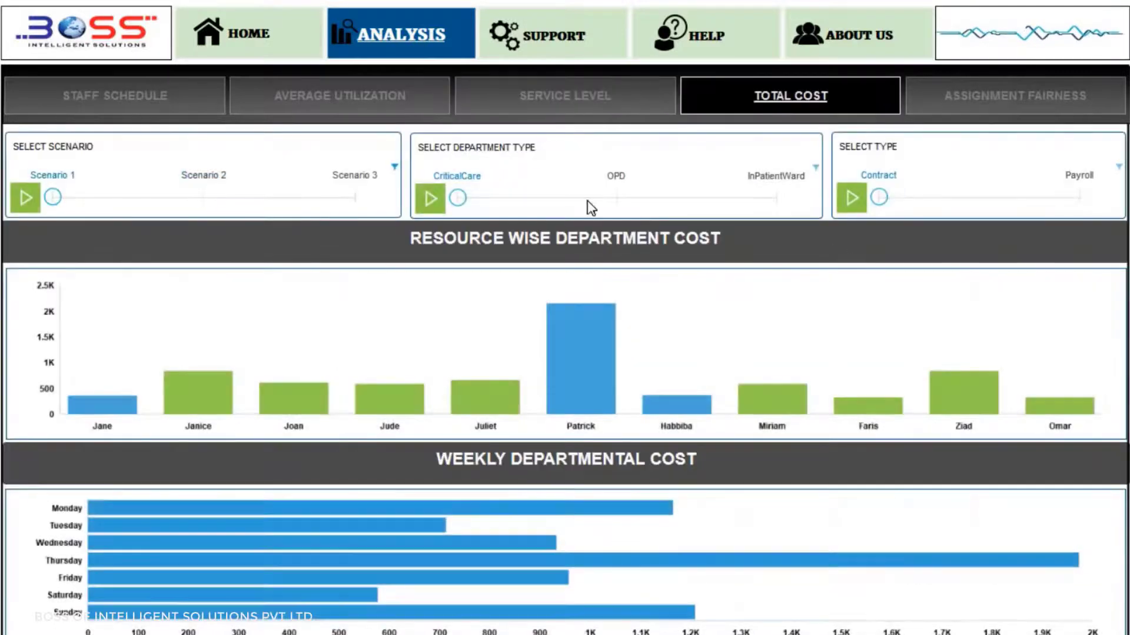
Show Total Cost for OPD payroll staff, then open the Assignment Fairness report.
left_click(613, 204)
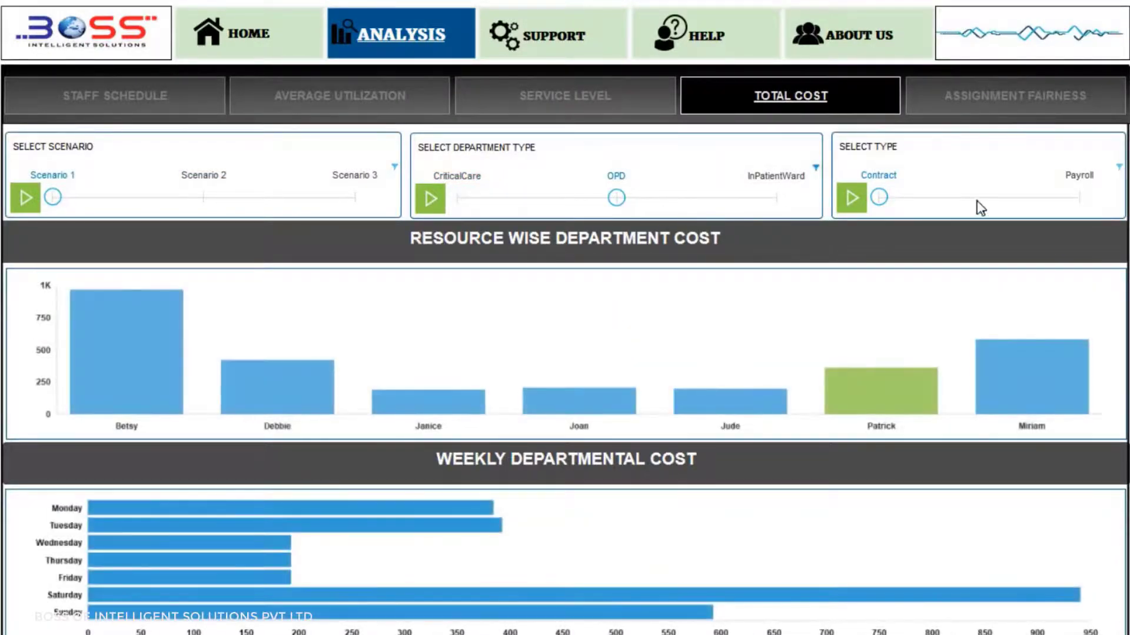
left_click(1080, 208)
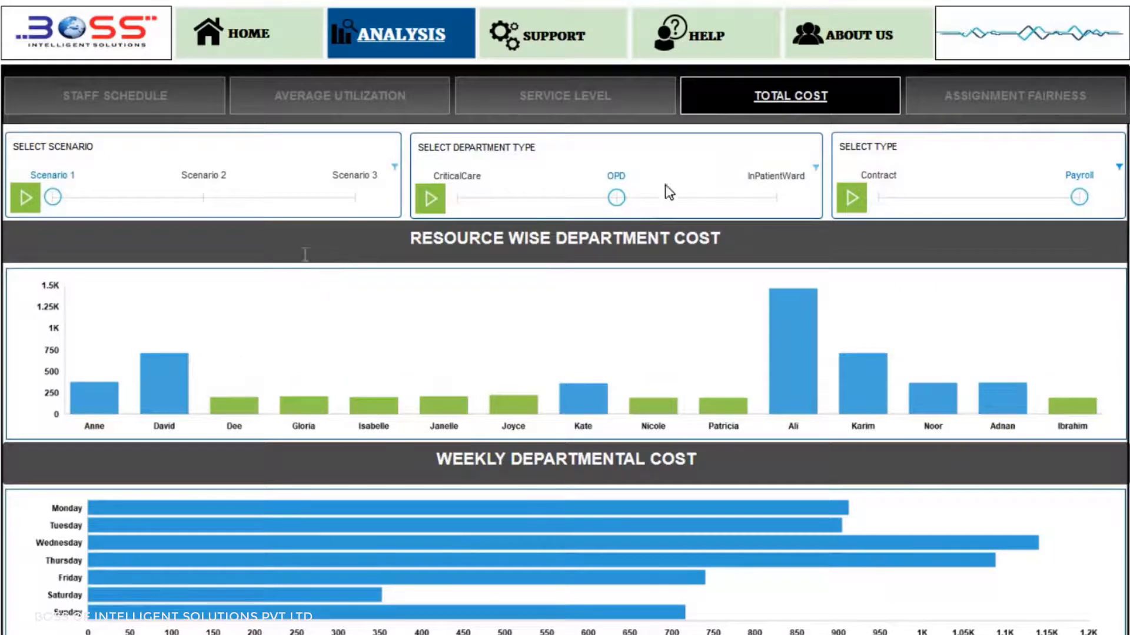
left_click(994, 110)
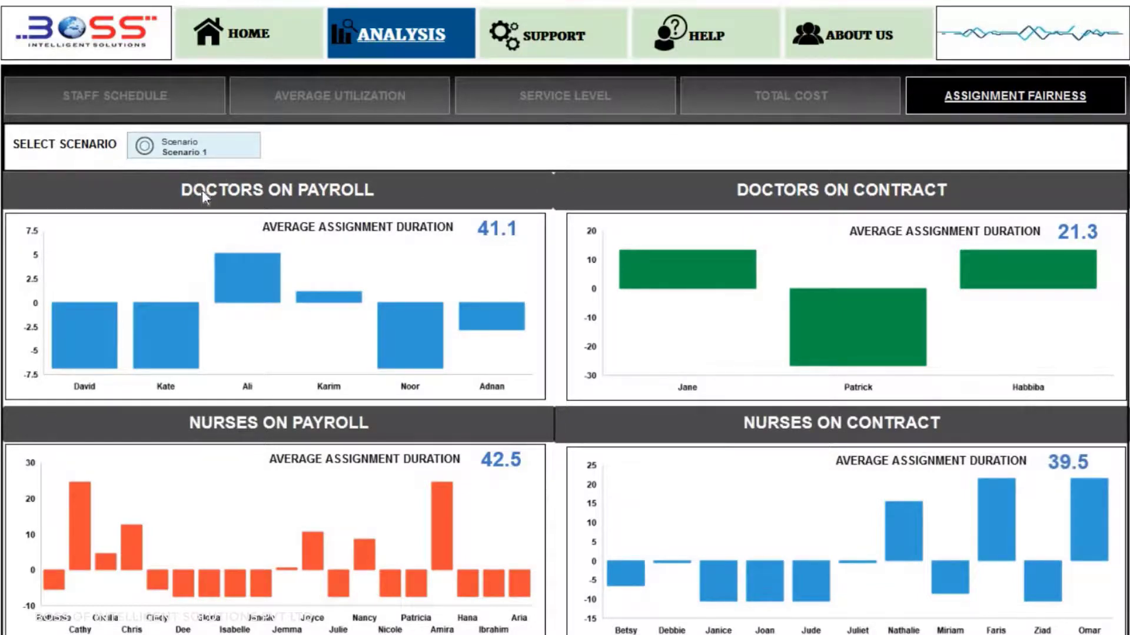
Switch the Assignment Fairness charts to Scenario 2.
left_click(195, 145)
left_click(260, 211)
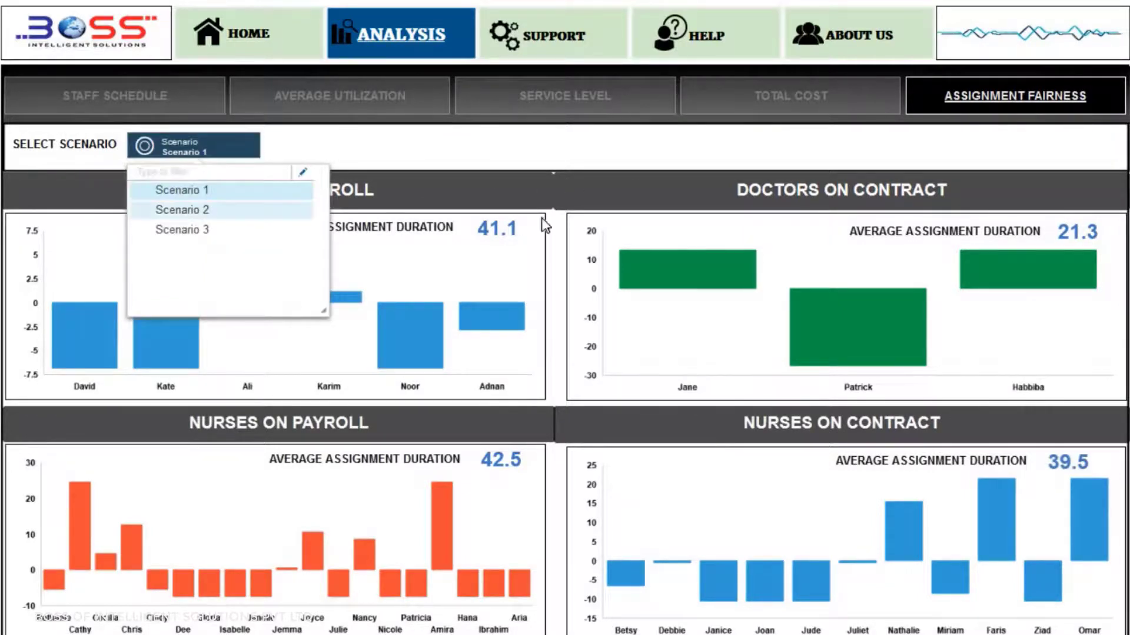
left_click(590, 228)
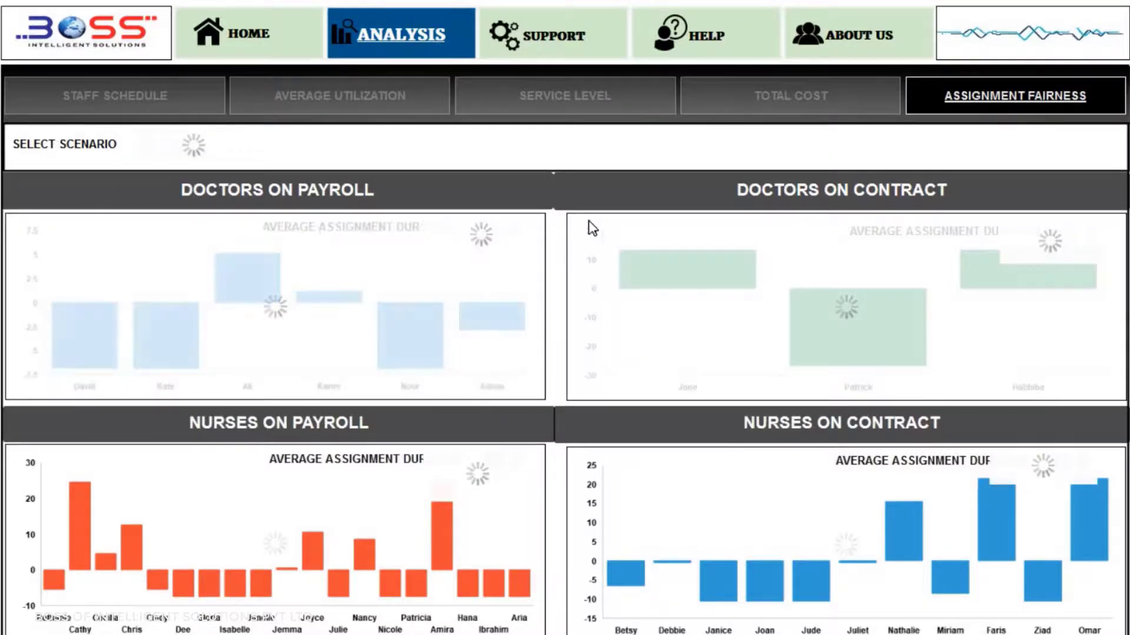